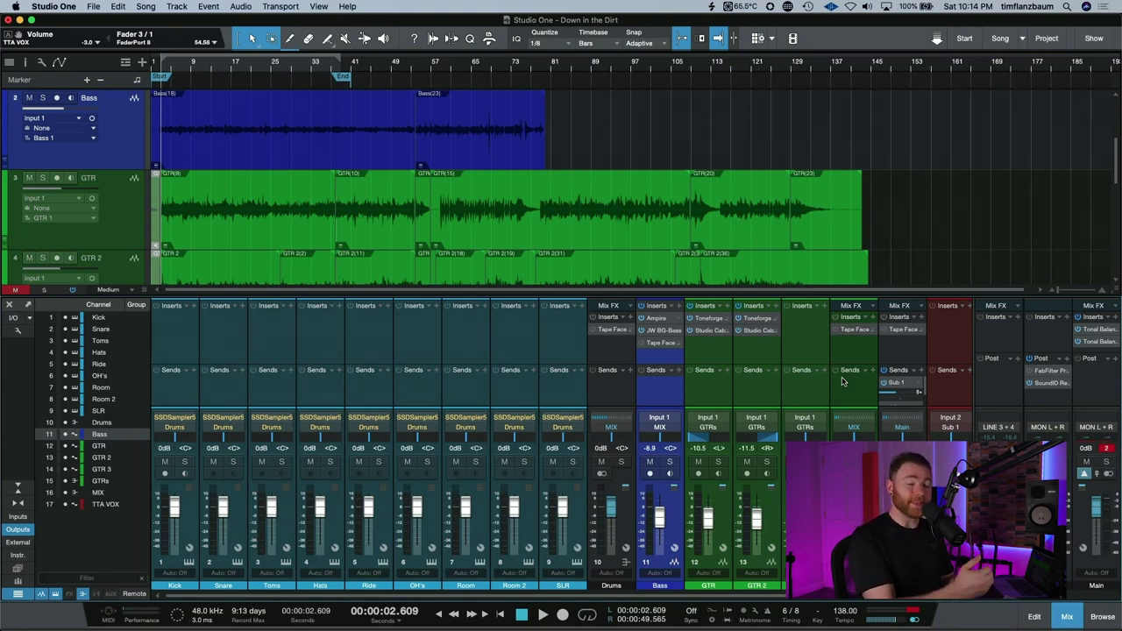
Select the MIX bus channel, then make the Drums bus the current channel
{"action": "left_click", "coordinate": [907, 330]}
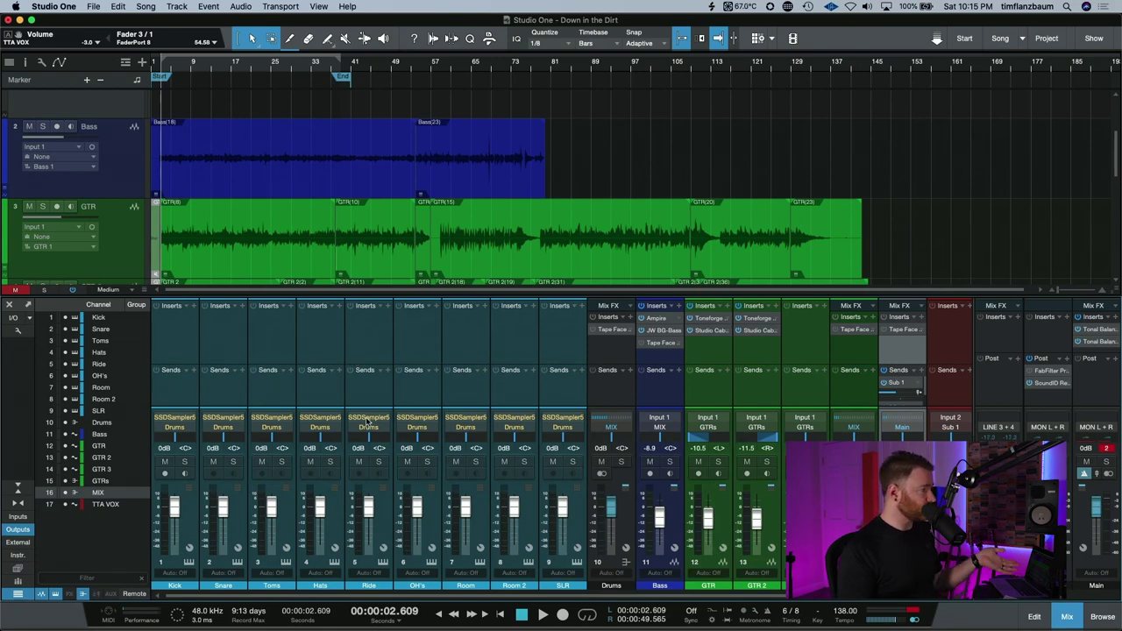
{"action": "left_click", "coordinate": [621, 350]}
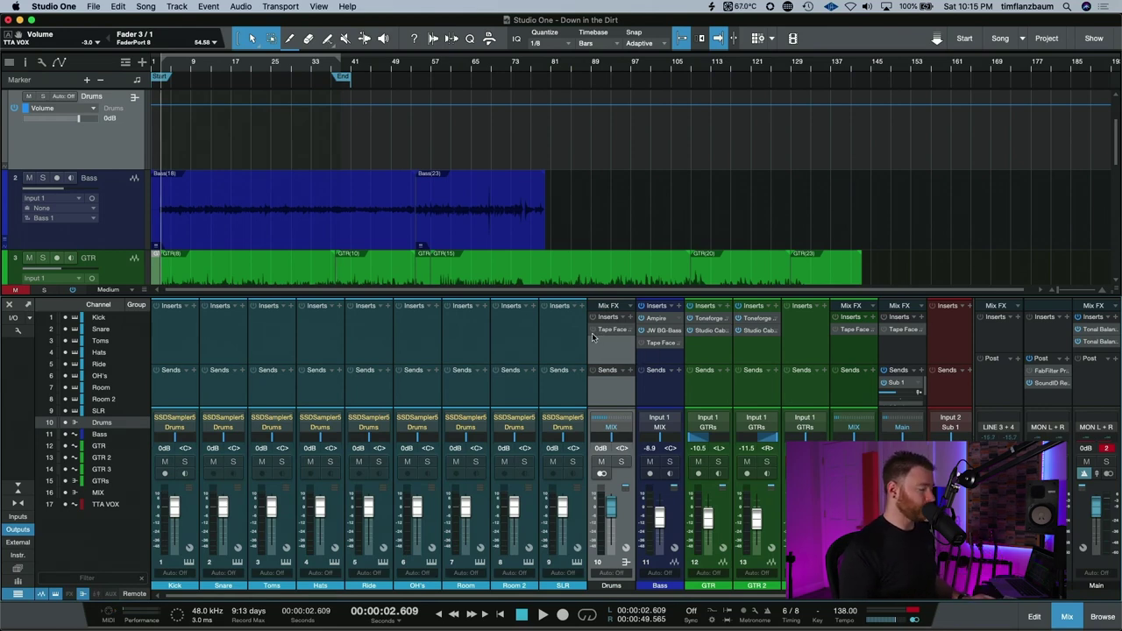
Solo the Drums bus, audition it briefly, and open its Tape Face V3 plugin window
{"action": "key", "text": "s"}
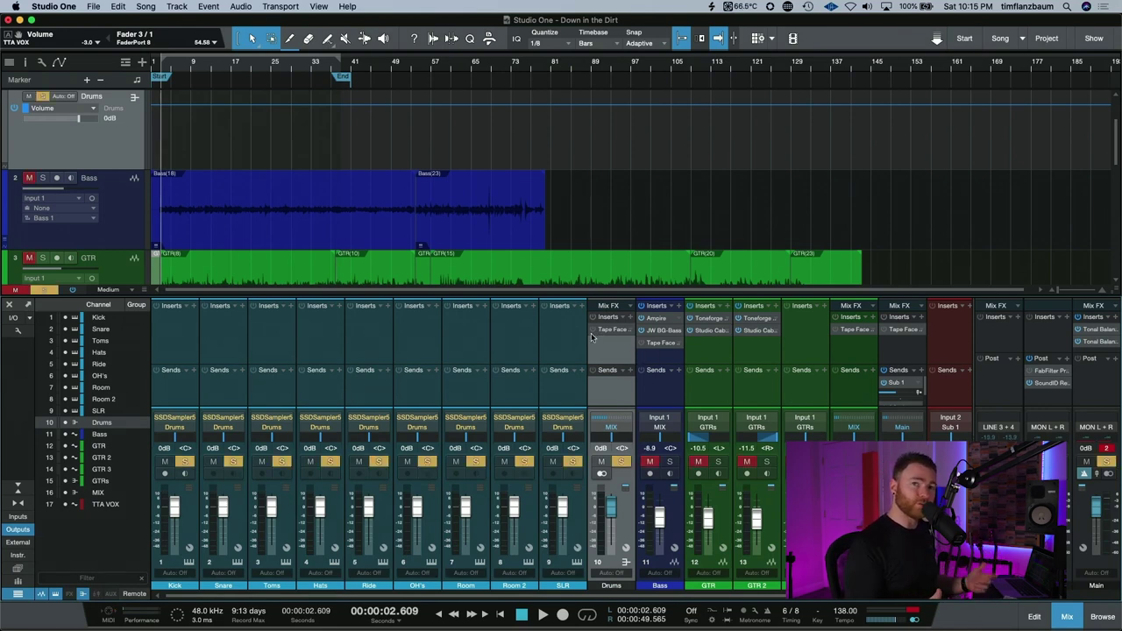
{"action": "key", "text": "space"}
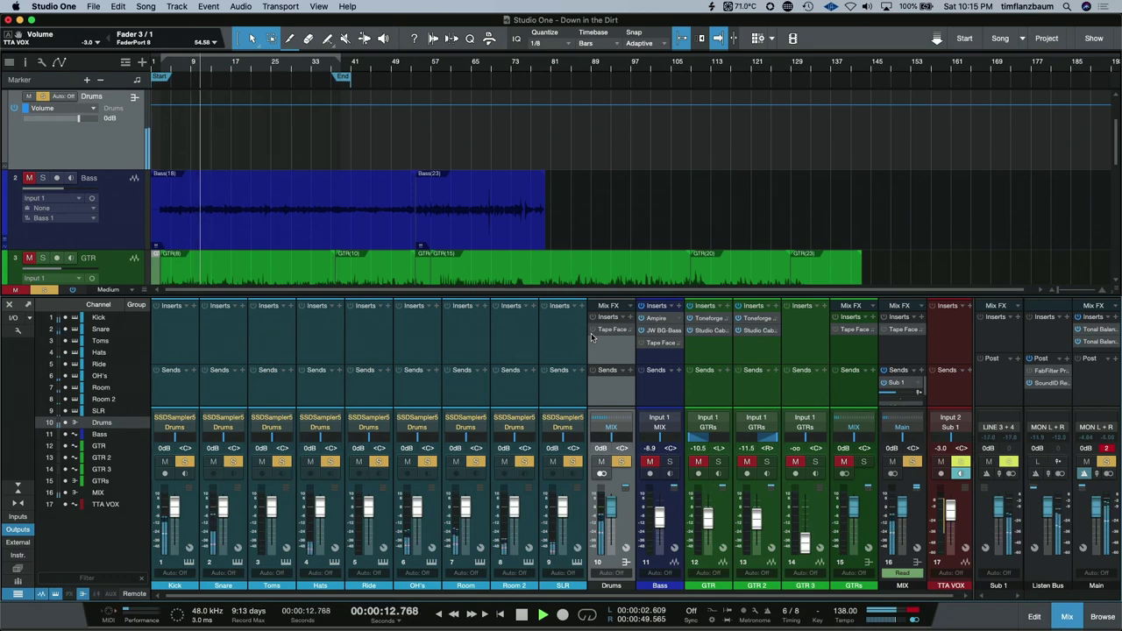
{"action": "key", "text": "space"}
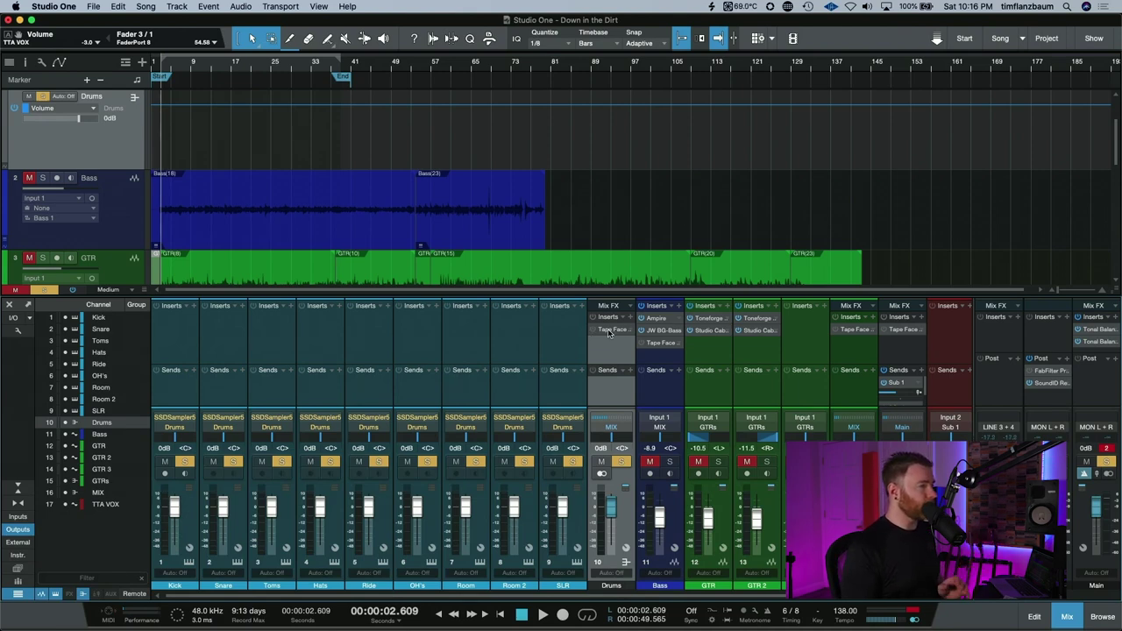
{"action": "left_click", "coordinate": [594, 333]}
Cycle through tape types on the Drums' Tape Face V3 and nudge its input drive
{"action": "left_click_drag", "start_coordinate": [277, 77], "coordinate": [325, 83]}
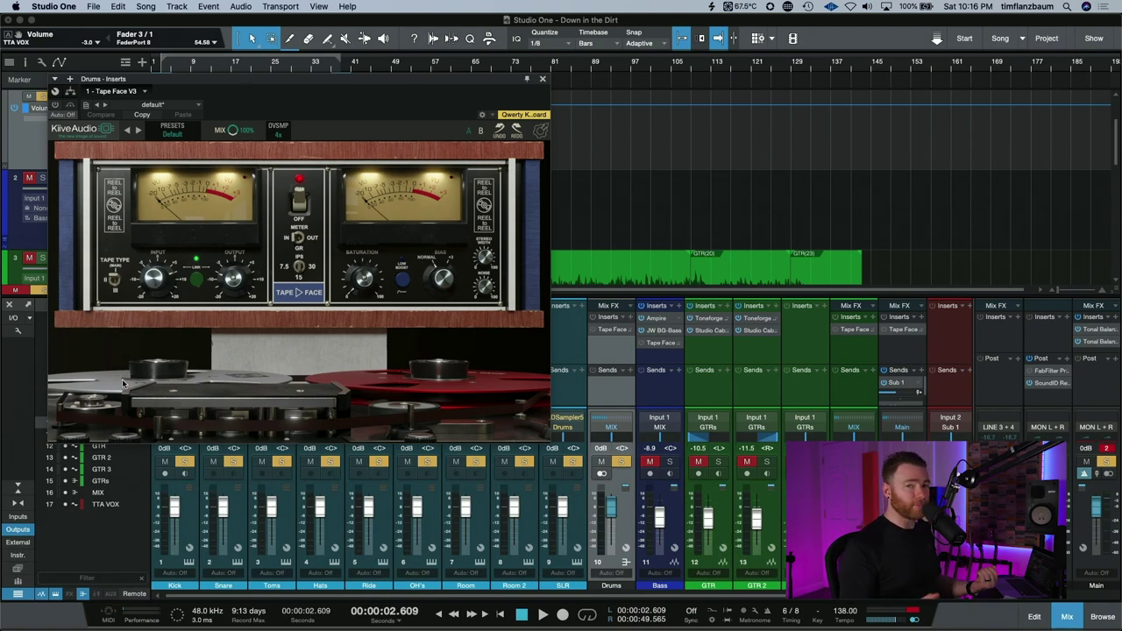
{"action": "left_click", "coordinate": [107, 280]}
{"action": "left_click", "coordinate": [115, 291]}
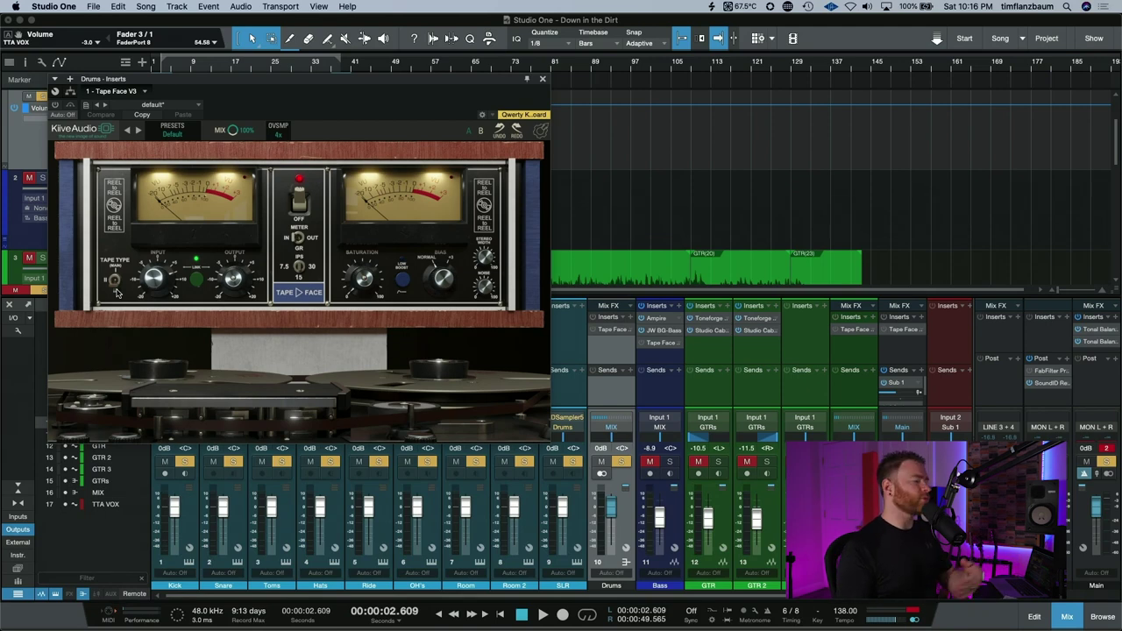
{"action": "left_click", "coordinate": [115, 280]}
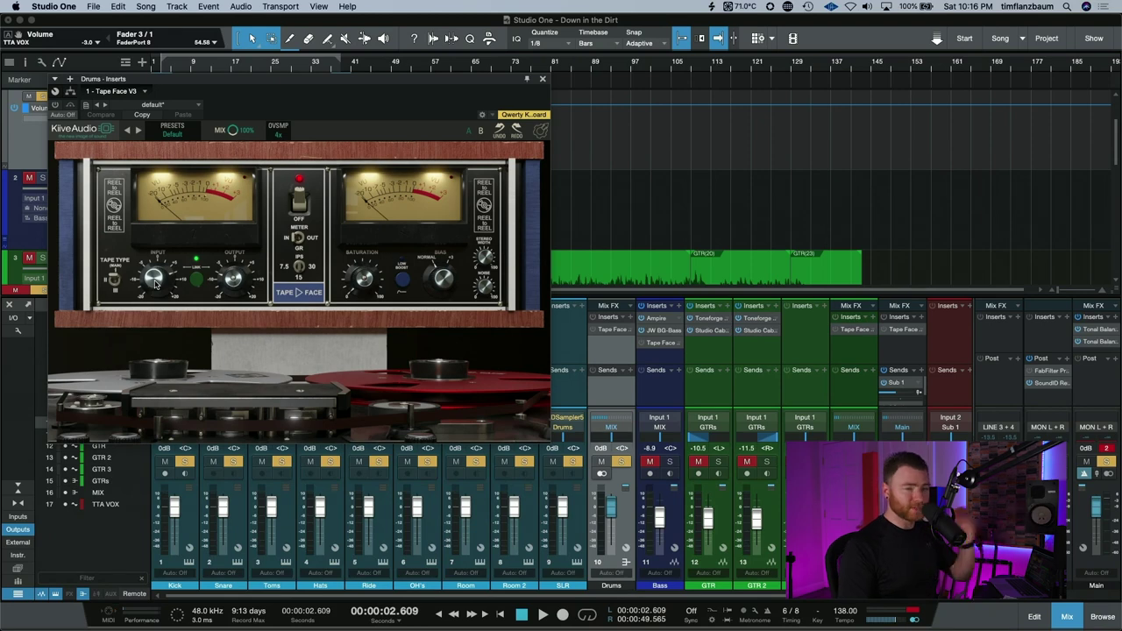
{"action": "left_click_drag", "start_coordinate": [156, 282], "coordinate": [152, 293]}
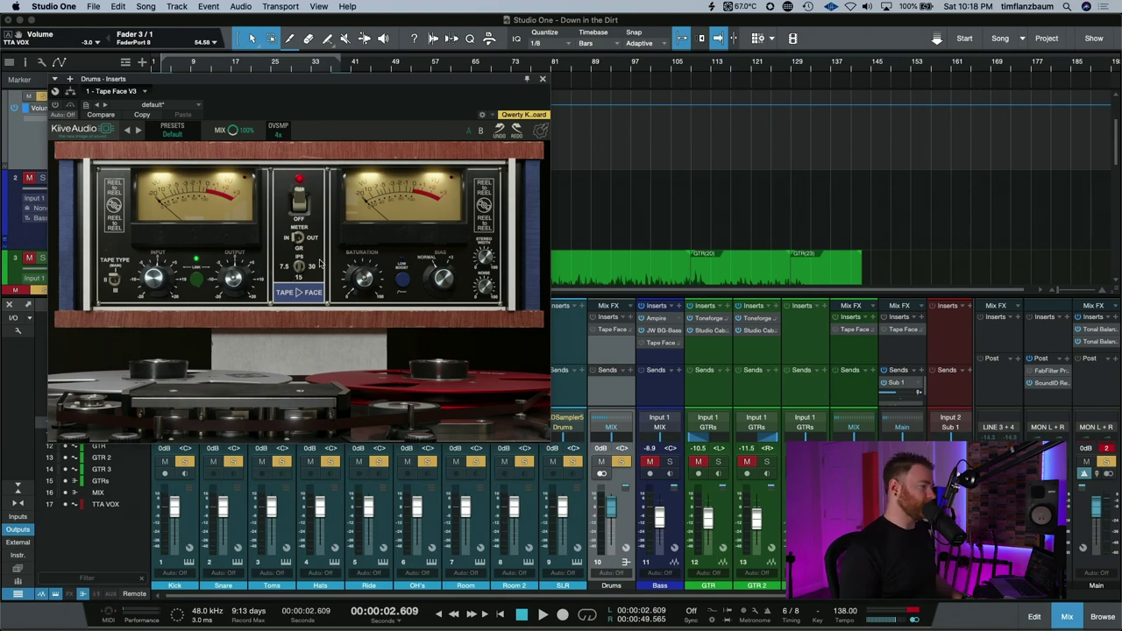
{"action": "key", "text": "space"}
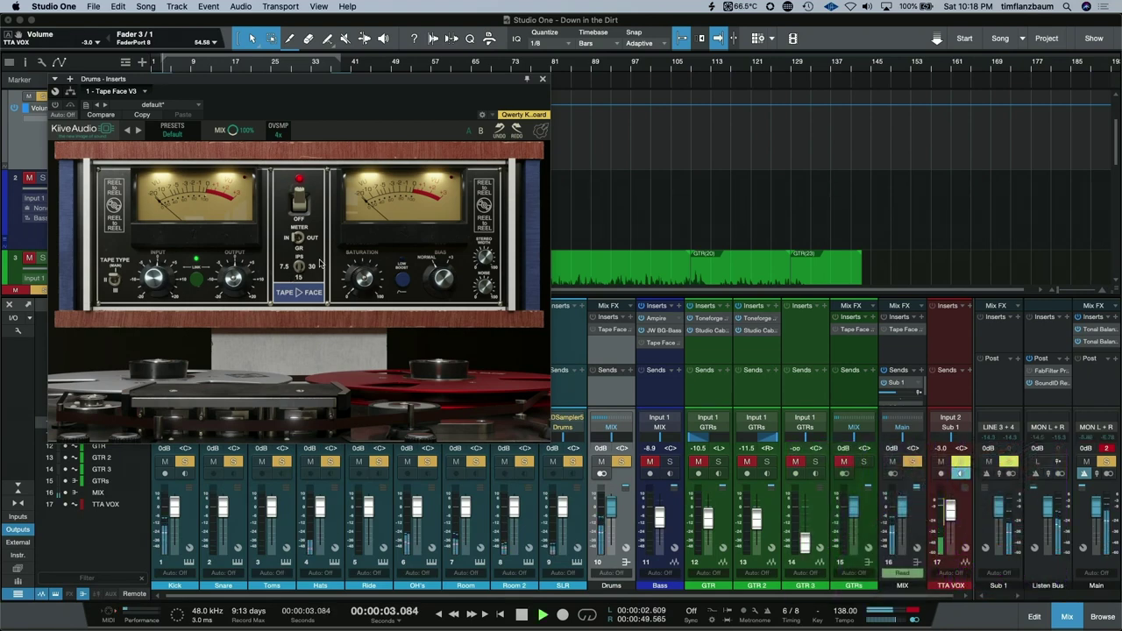
{"action": "left_click", "coordinate": [70, 105]}
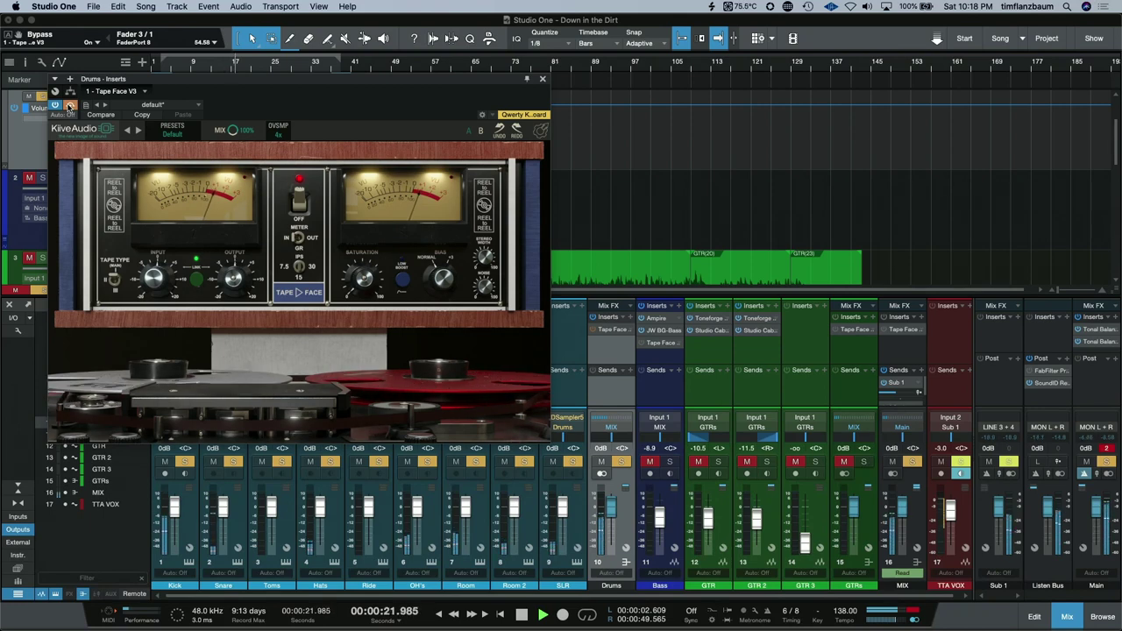
{"action": "key", "text": "space"}
{"action": "left_click", "coordinate": [70, 105]}
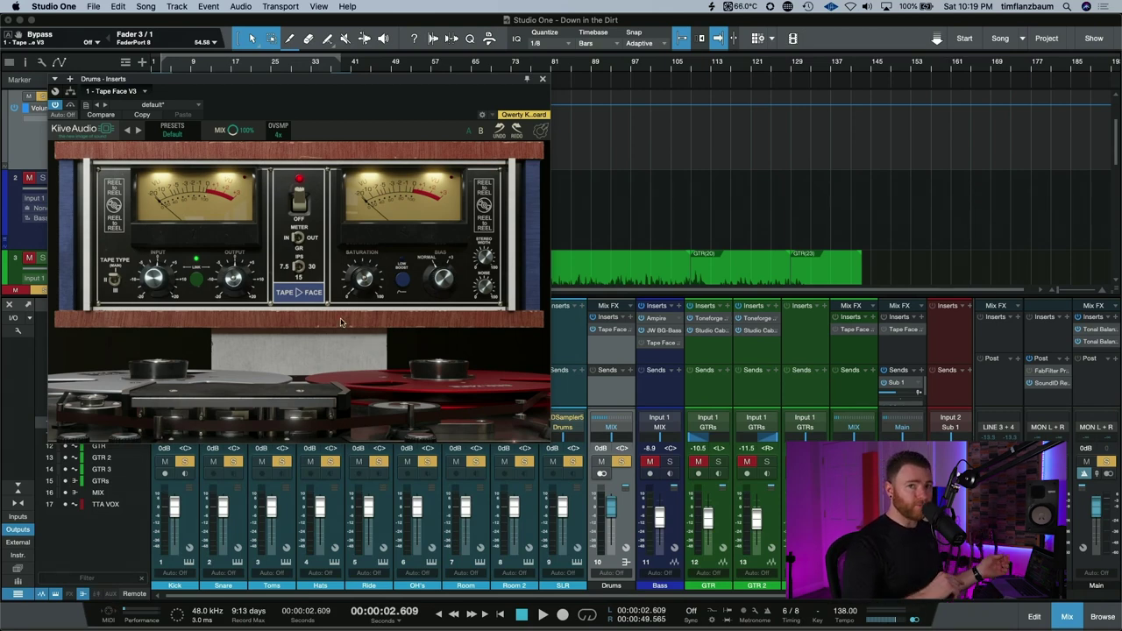
{"action": "key", "text": "space"}
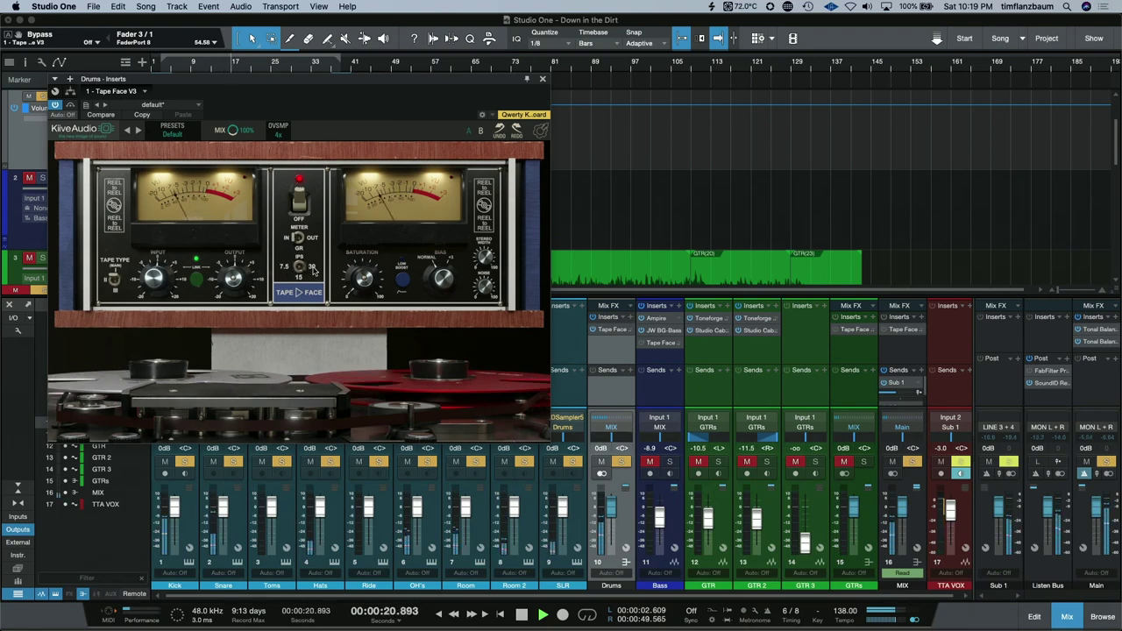
{"action": "key", "text": "space"}
{"action": "key", "text": "space"}
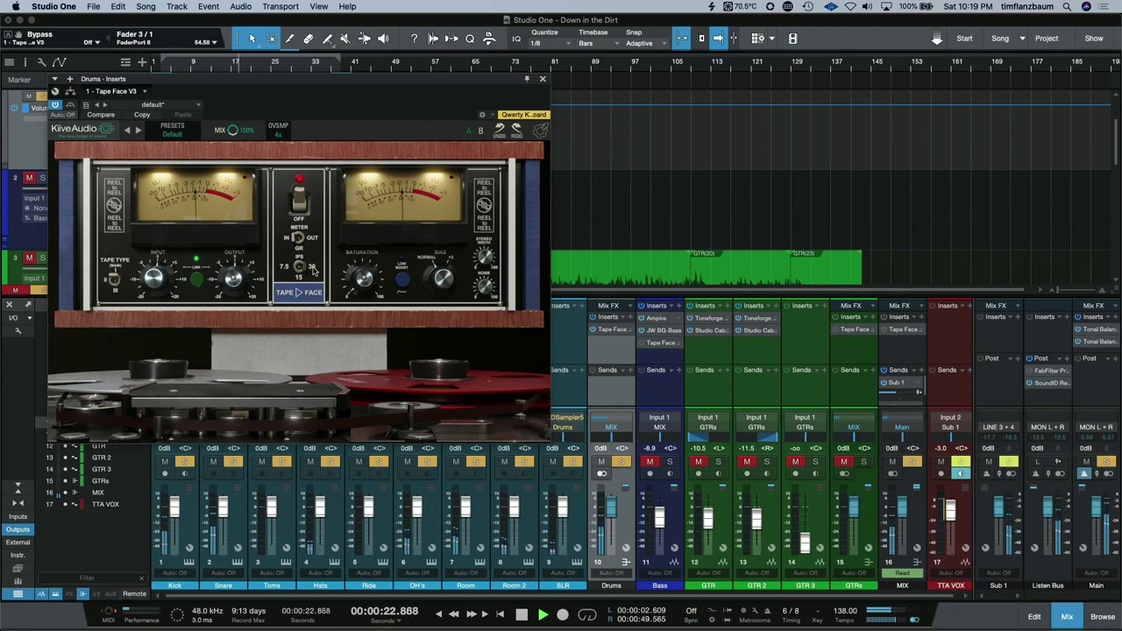
{"action": "key", "text": "space"}
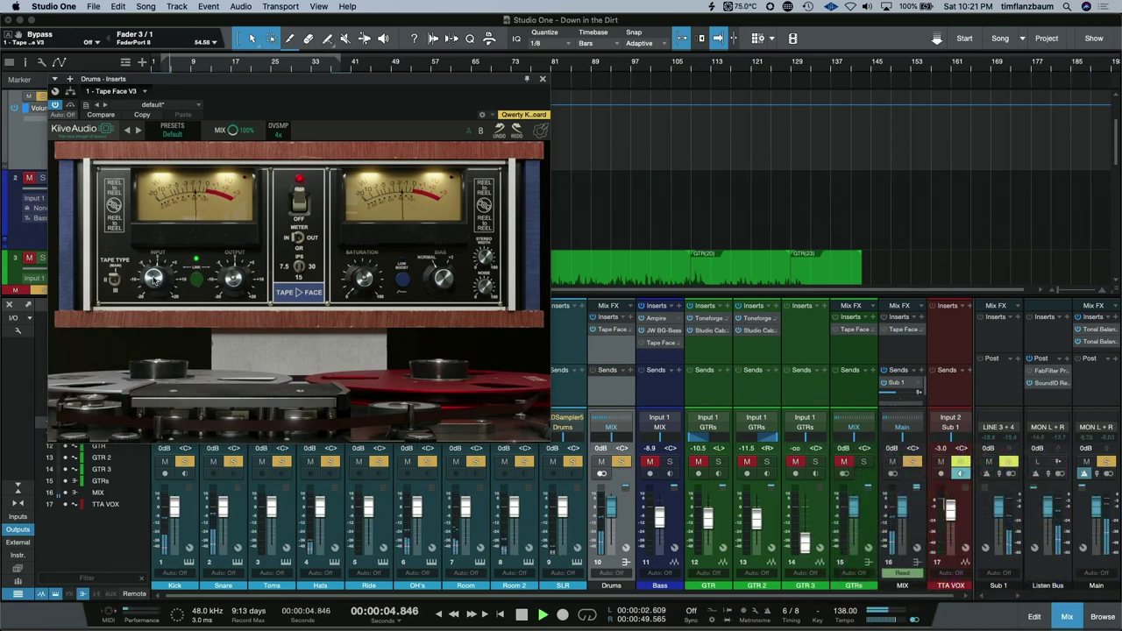
Raise the Drums' Tape Face input to 8.0 dB, A/B against bypass, then readjust the input drive
{"action": "mouse_move", "coordinate": [156, 282]}
{"action": "left_mouse_down"}
{"action": "mouse_move", "coordinate": [155, 256]}
{"action": "mouse_move", "coordinate": [159, 283]}
{"action": "left_mouse_up"}
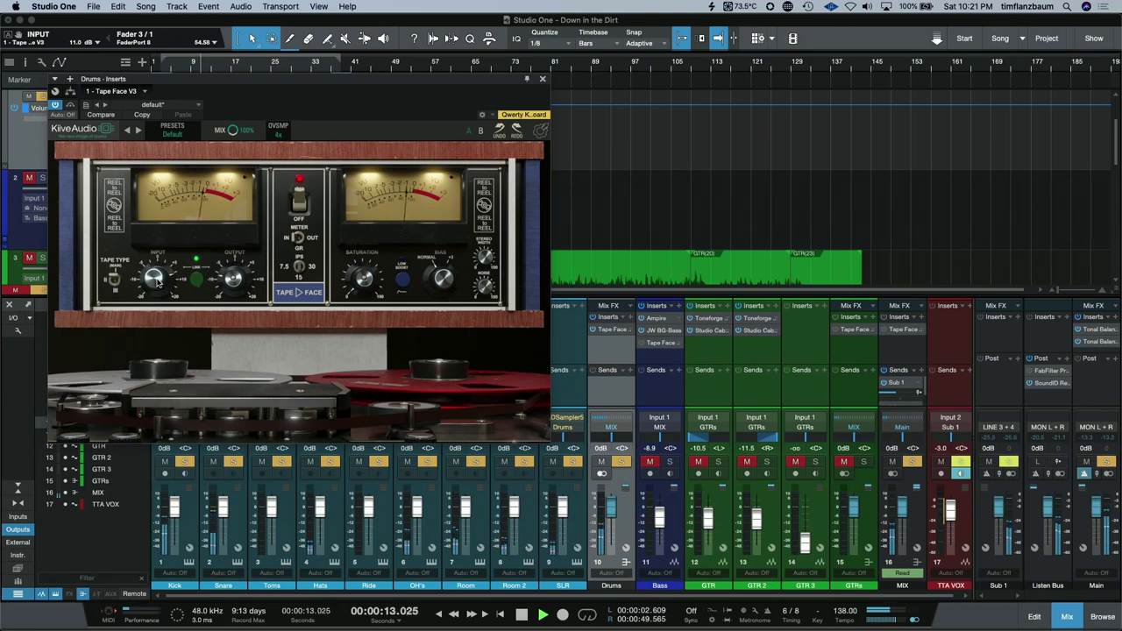
{"action": "left_click", "coordinate": [69, 105]}
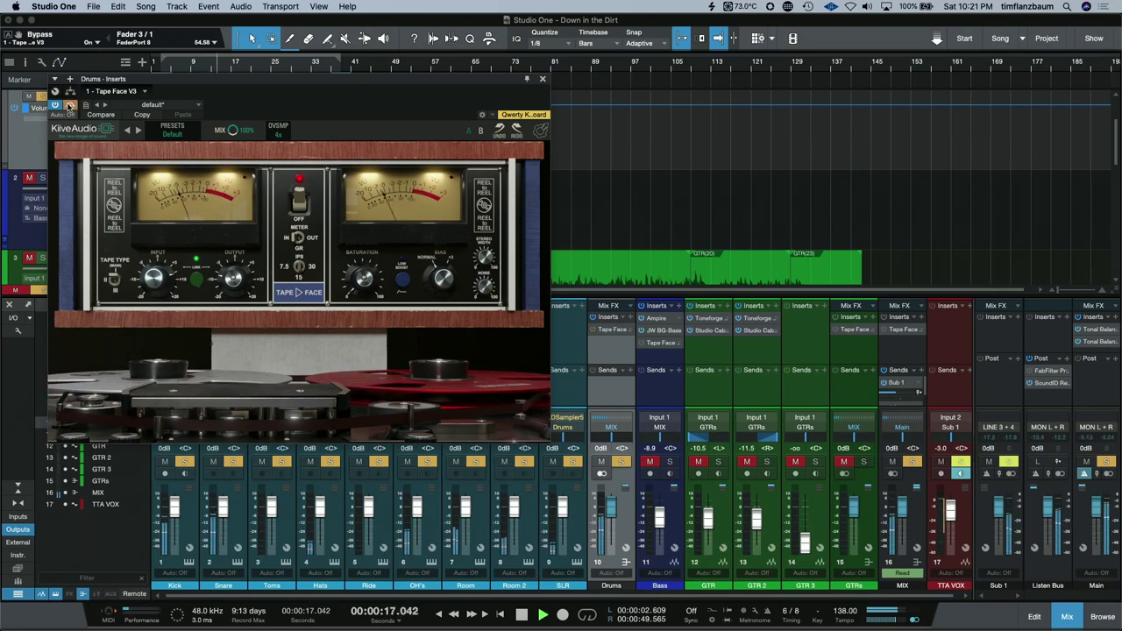
{"action": "left_click", "coordinate": [69, 106]}
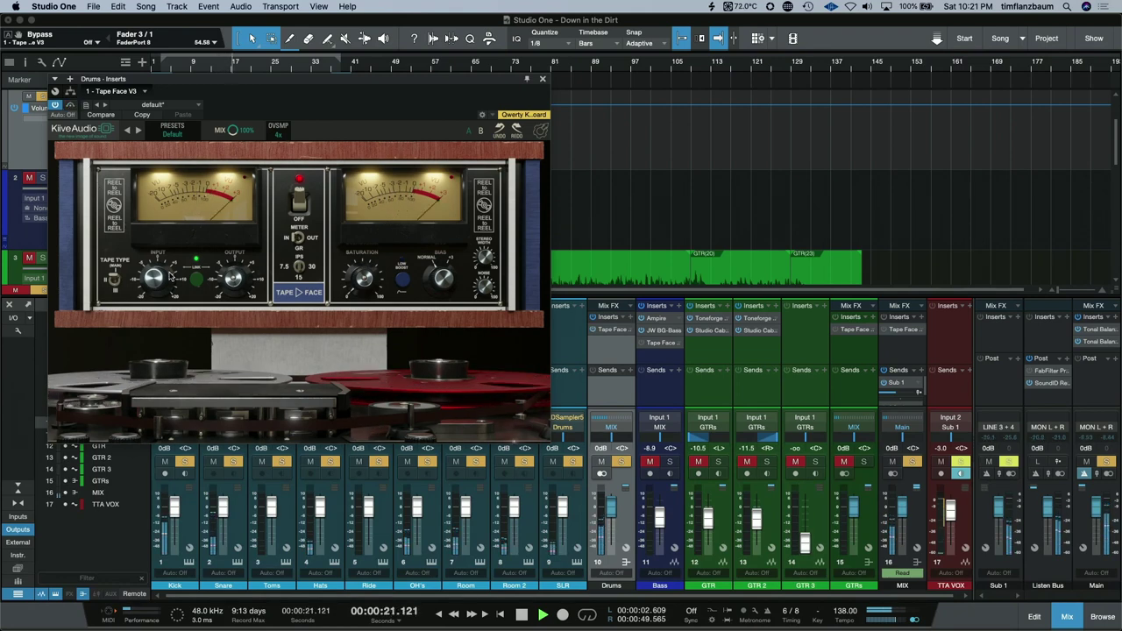
{"action": "key", "text": "space"}
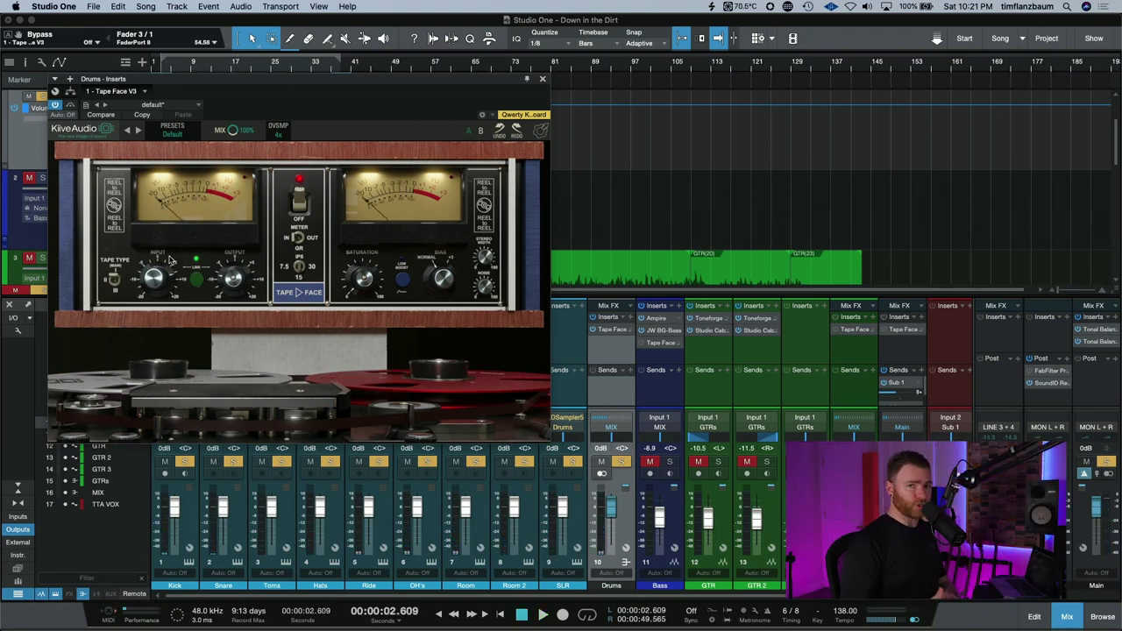
{"action": "left_click", "coordinate": [154, 277]}
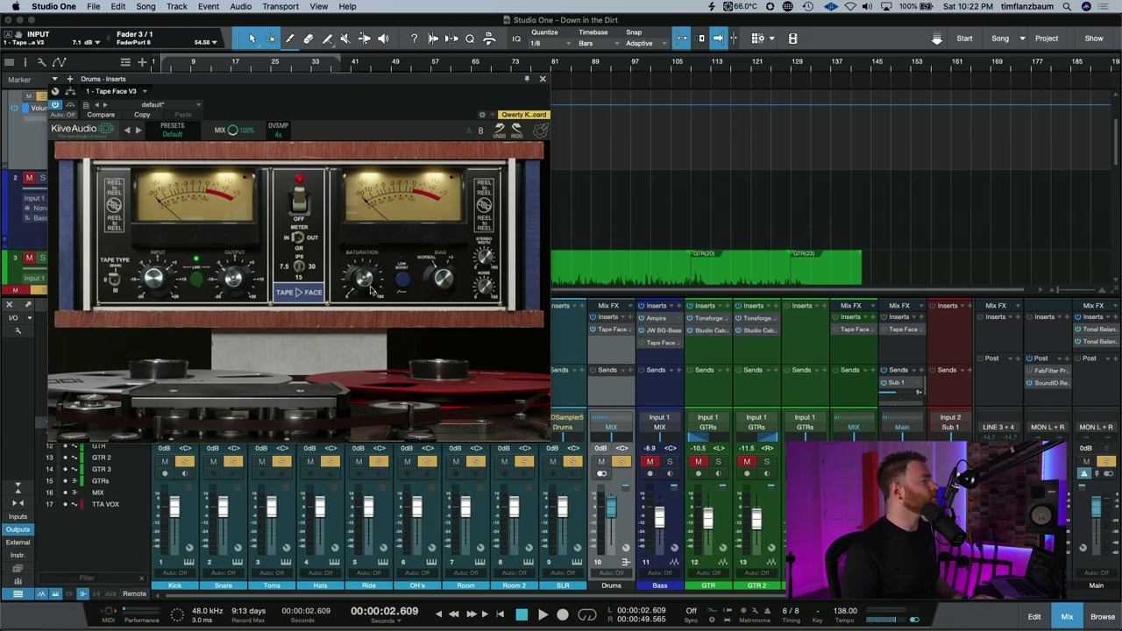
{"action": "key", "text": "space"}
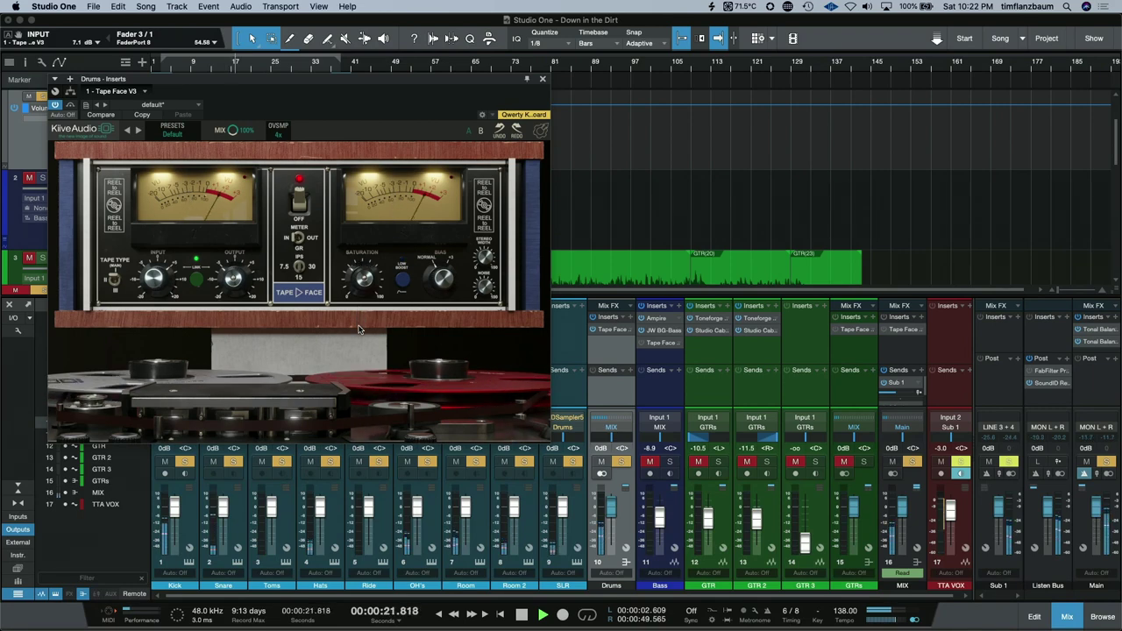
{"action": "key", "text": "space"}
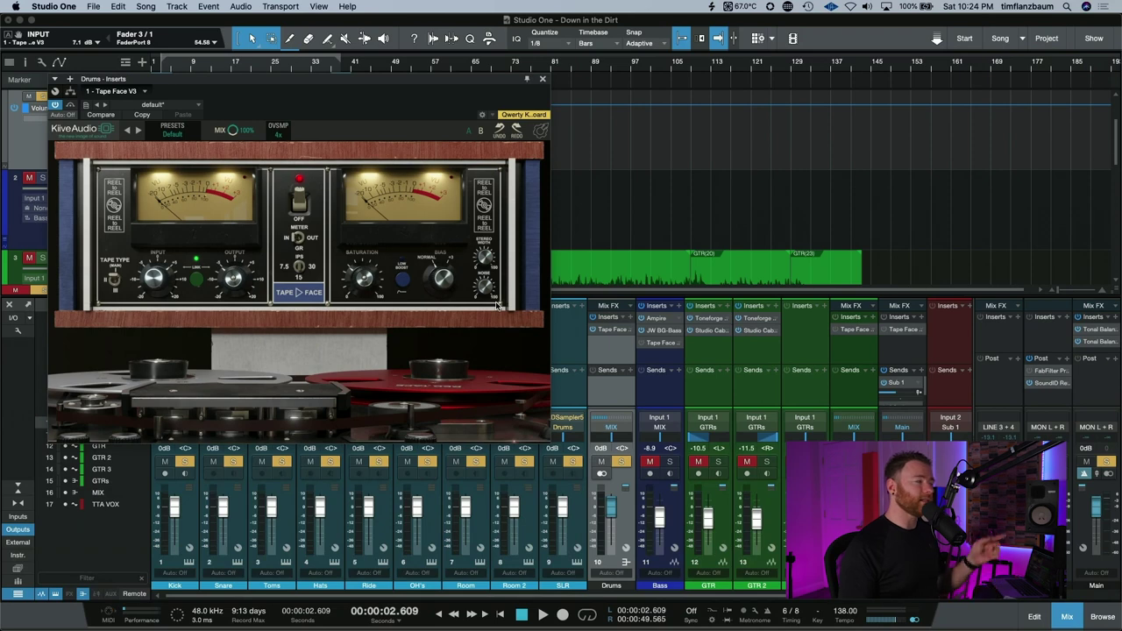
Bypass Tape Face V3 on the Drums bus during playback
{"action": "left_click", "coordinate": [69, 106]}
Play the drums, re-enable Tape Face V3, toggle its tape power off and on, then stop
{"action": "key", "text": "space"}
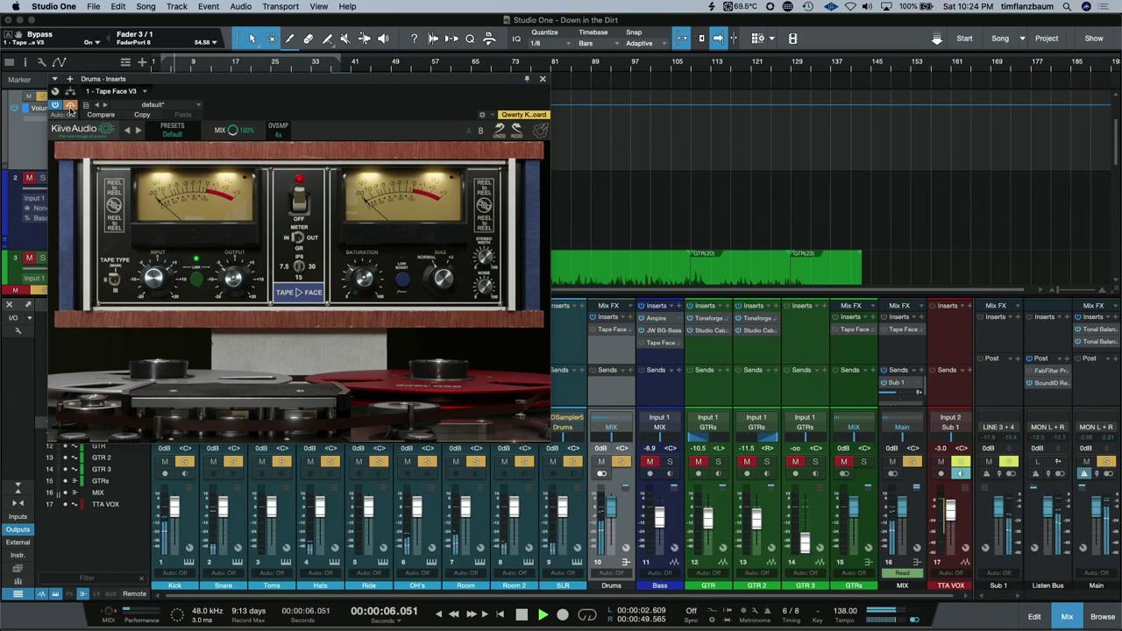
{"action": "left_click", "coordinate": [70, 106]}
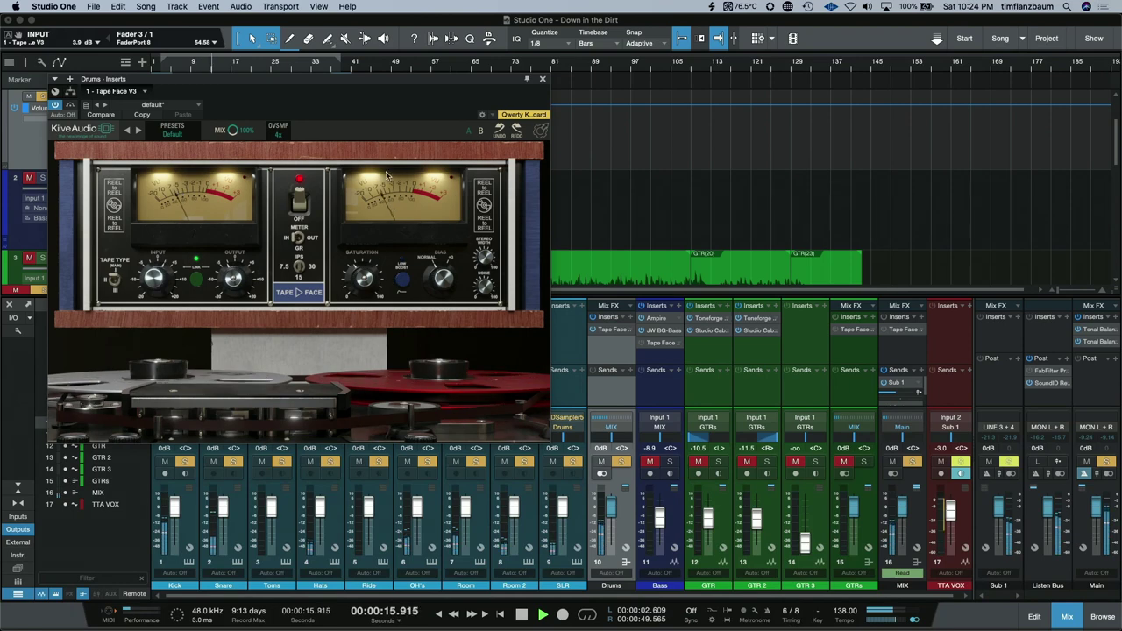
{"action": "left_click", "coordinate": [300, 206]}
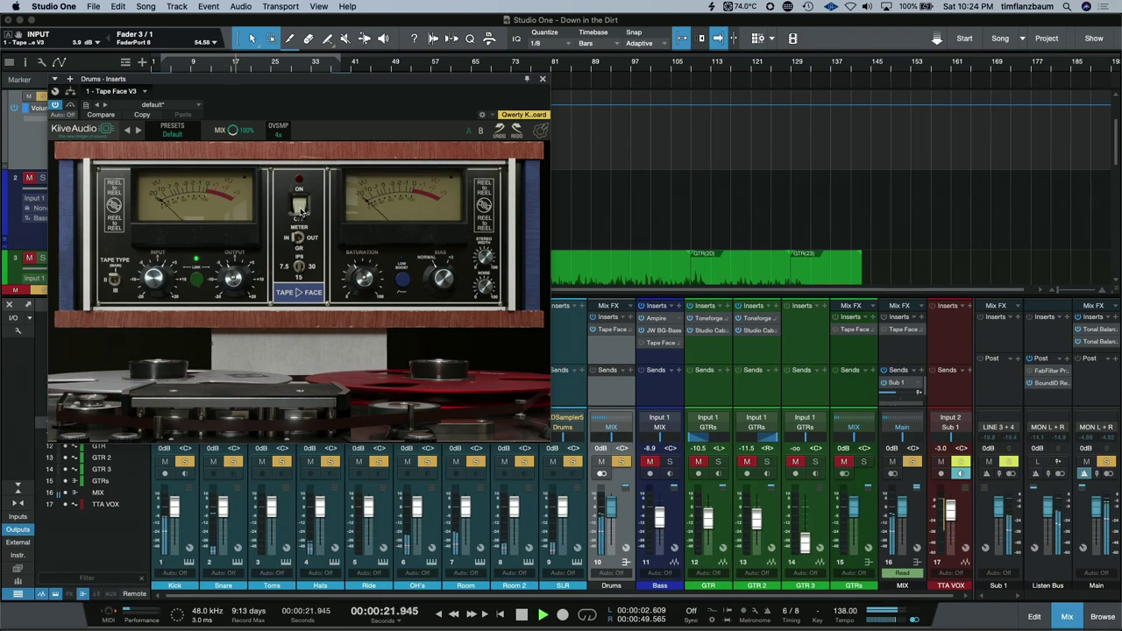
{"action": "left_click", "coordinate": [300, 208]}
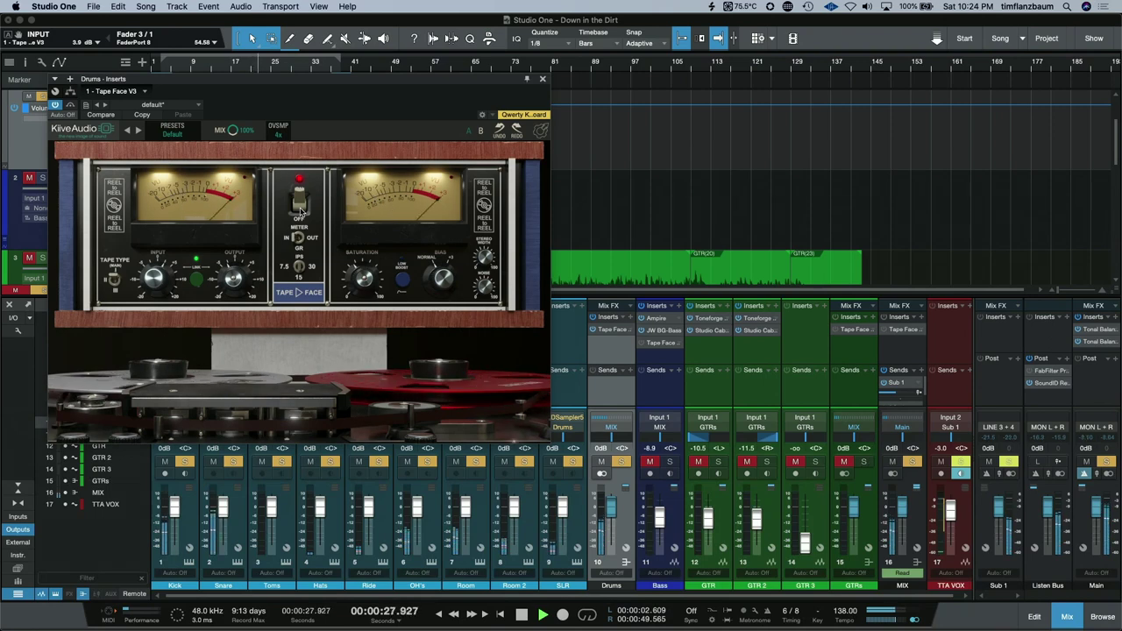
{"action": "key", "text": "space"}
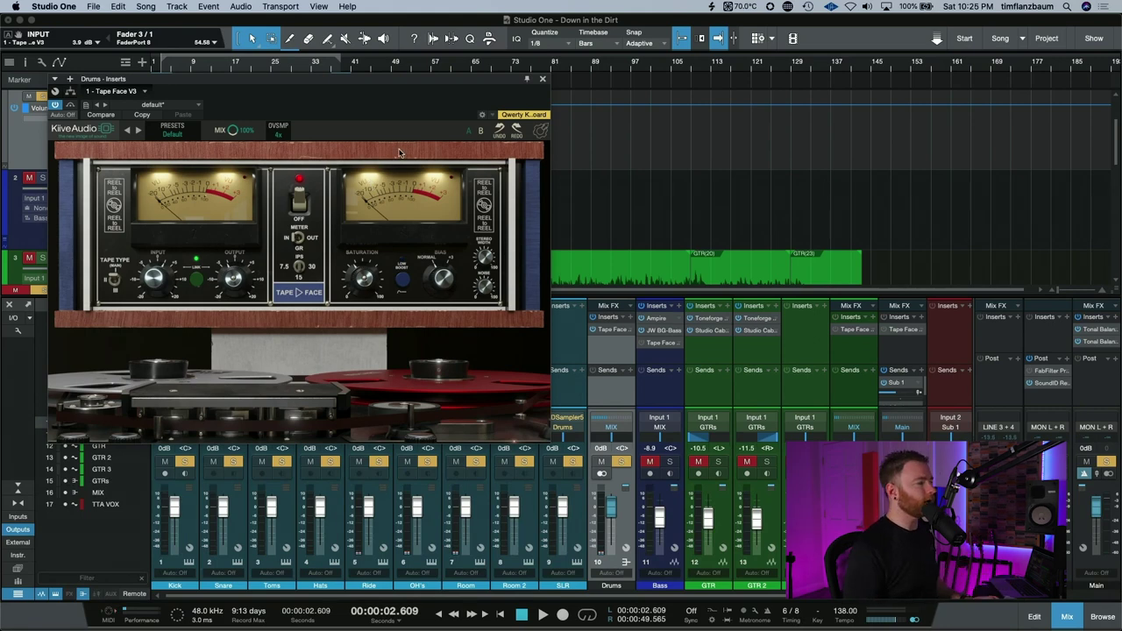
Select the Bass channel and step through its Ampire and JW BG-Bass insert editors
{"action": "left_click", "coordinate": [652, 358]}
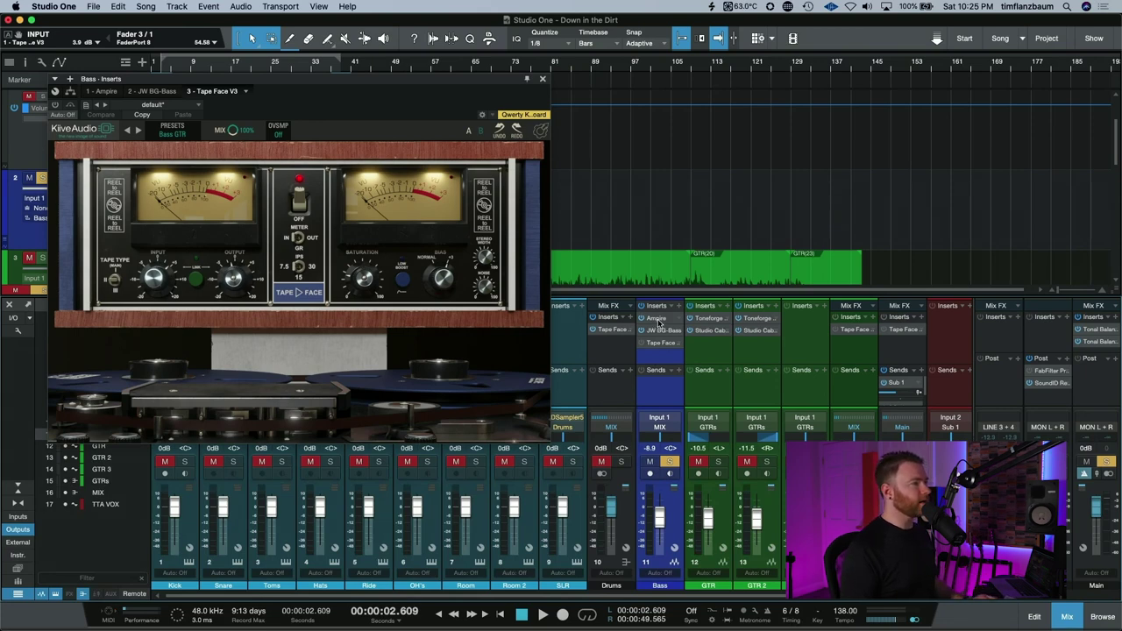
{"action": "left_click", "coordinate": [658, 319]}
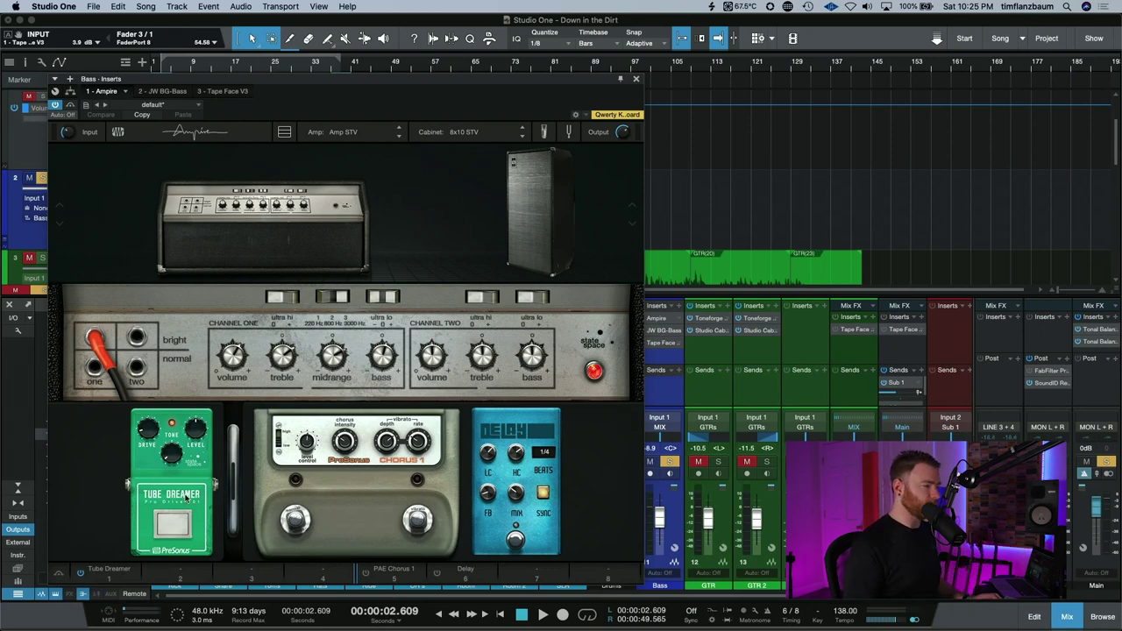
{"action": "left_click", "coordinate": [176, 92]}
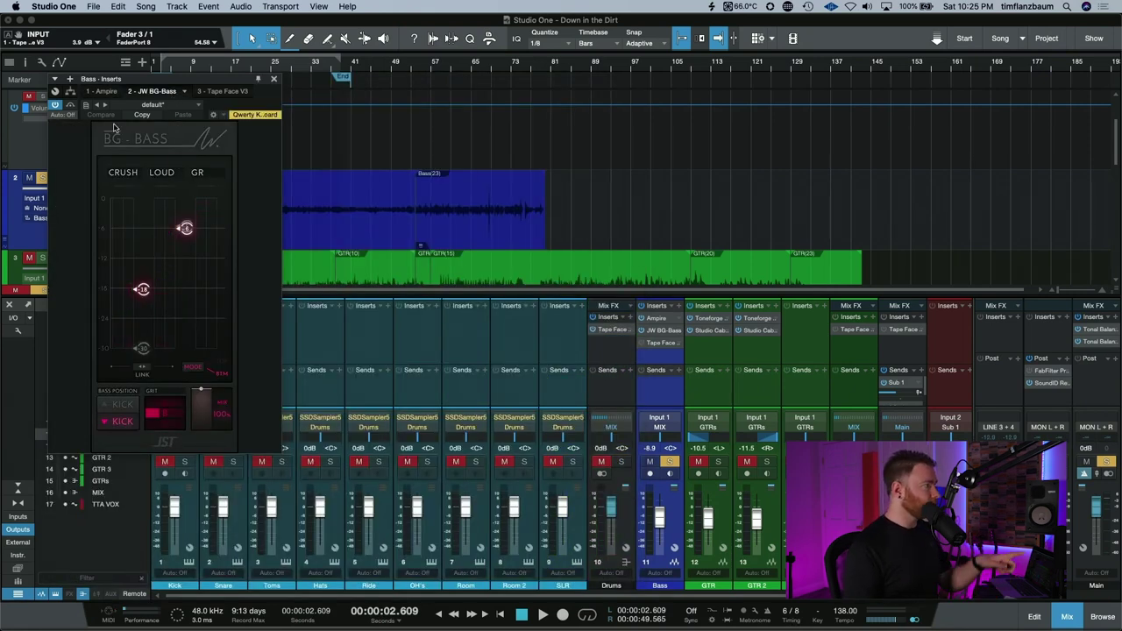
Audition the bass with JW BG-Bass bypassed, then re-enable it and resume playback
{"action": "left_click", "coordinate": [70, 104]}
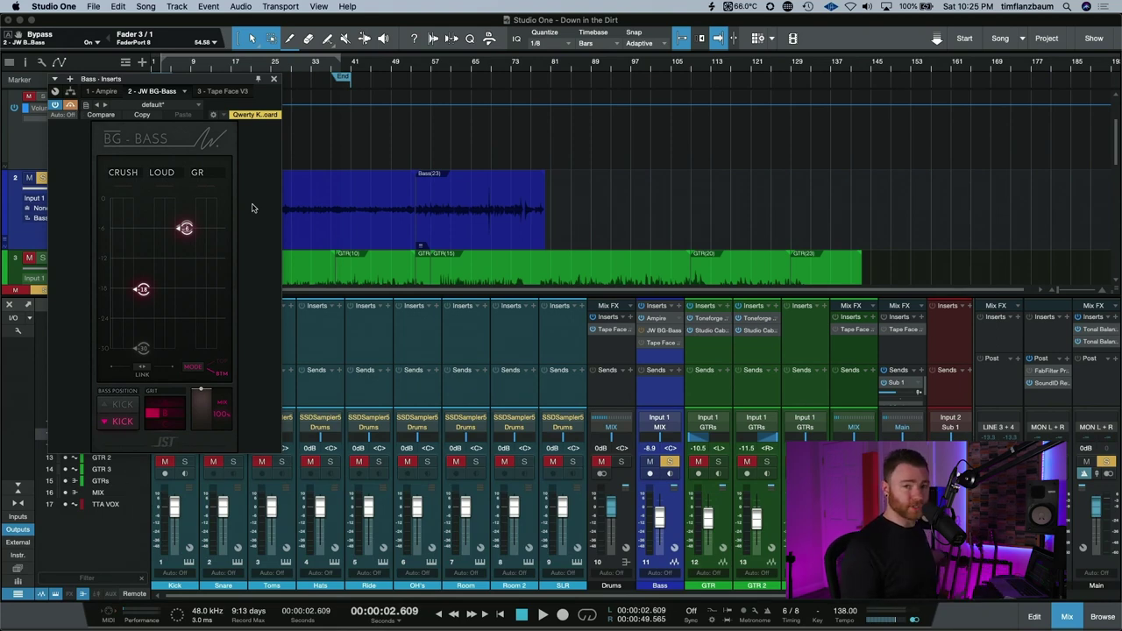
{"action": "key", "text": "space"}
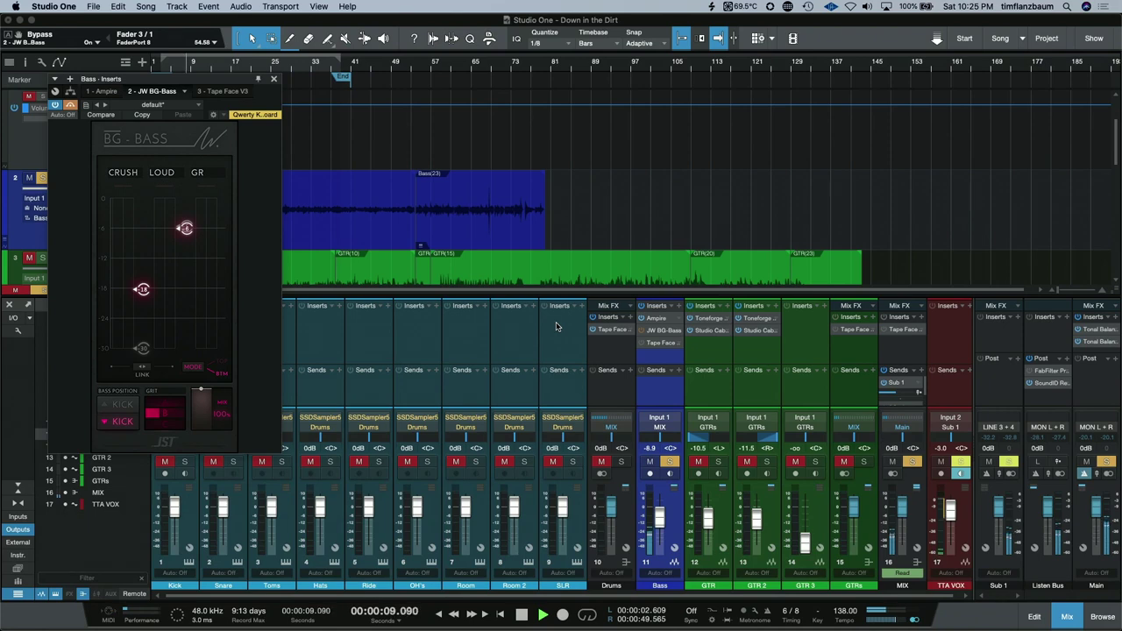
{"action": "key", "text": "space"}
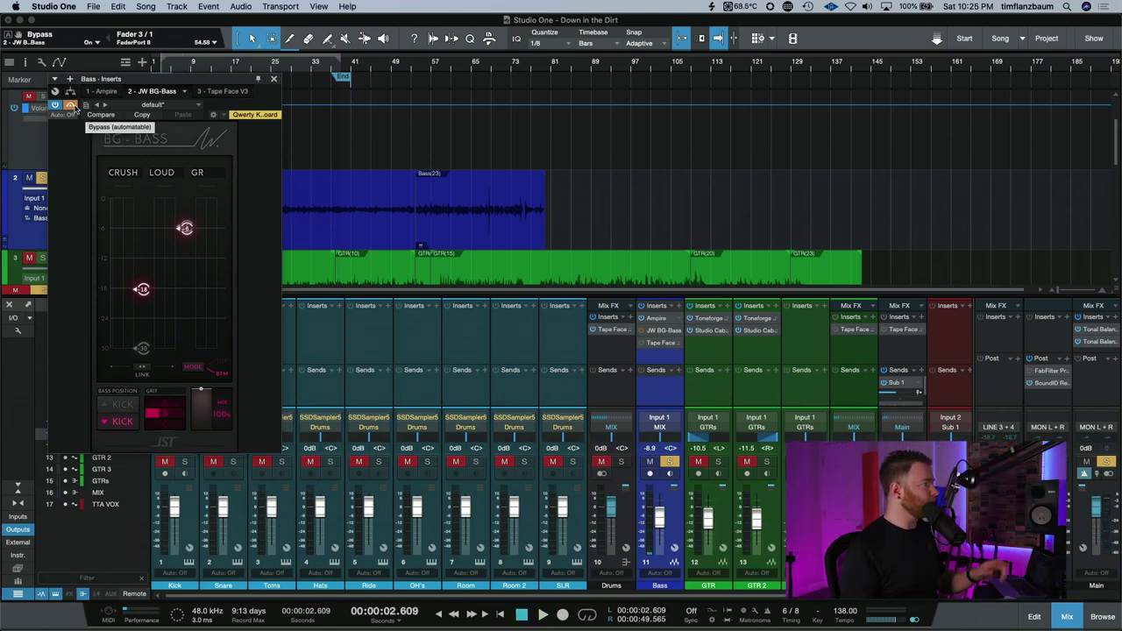
{"action": "left_click", "coordinate": [74, 106]}
{"action": "key", "text": "space"}
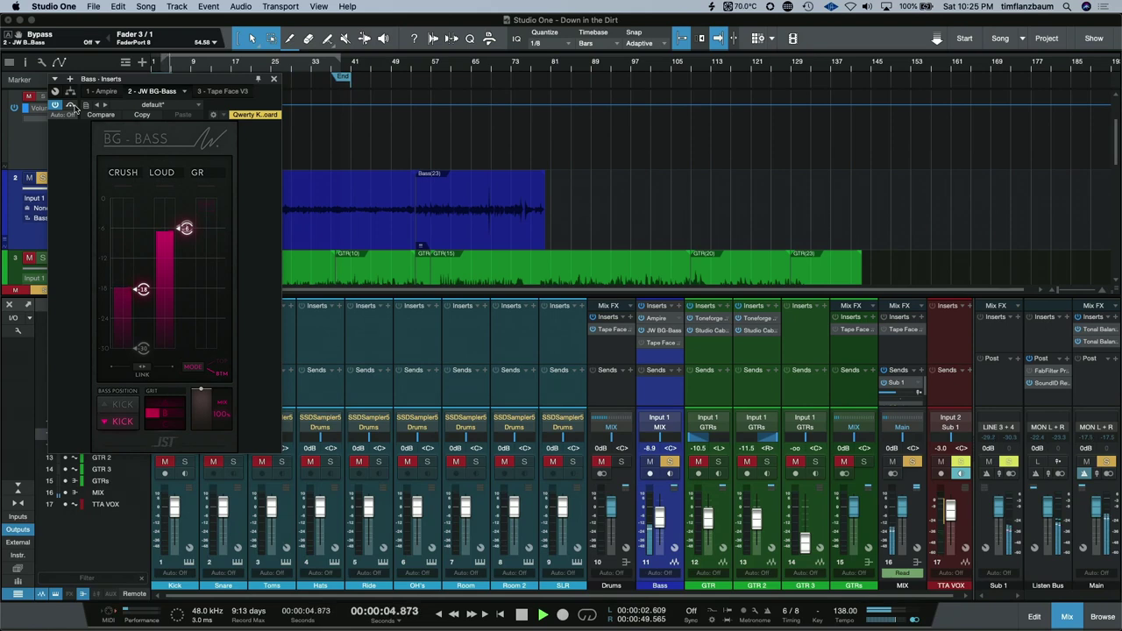
Stop playback and load the Blue Tape > Bass GTR factory preset on the bass Tape Face V3
{"action": "key", "text": "space"}
{"action": "left_click", "coordinate": [220, 92]}
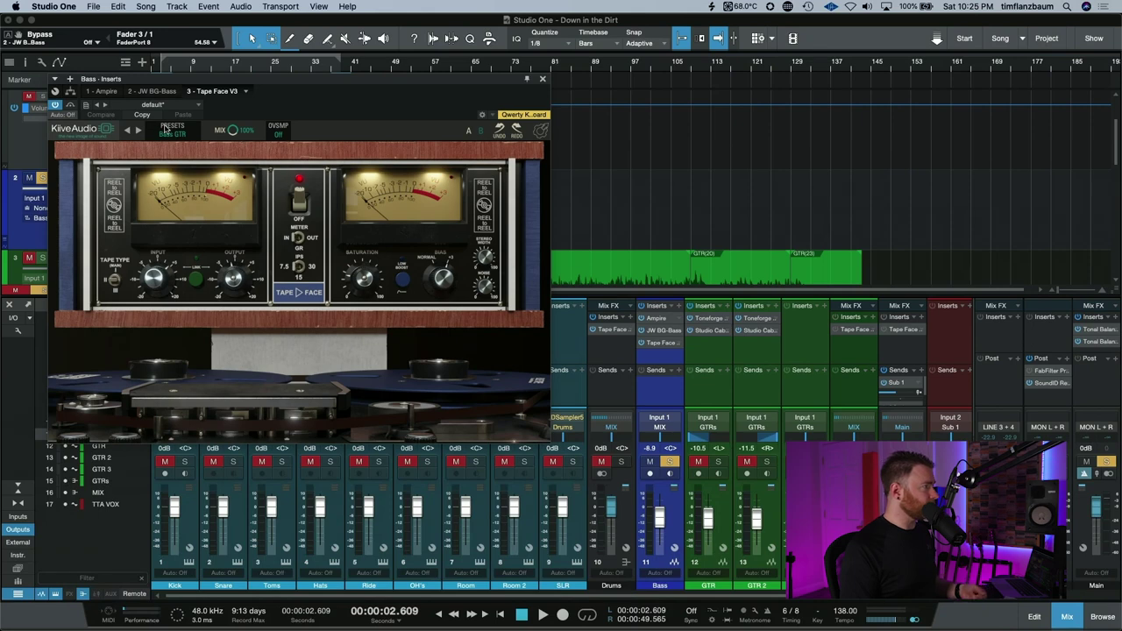
{"action": "left_click", "coordinate": [164, 129]}
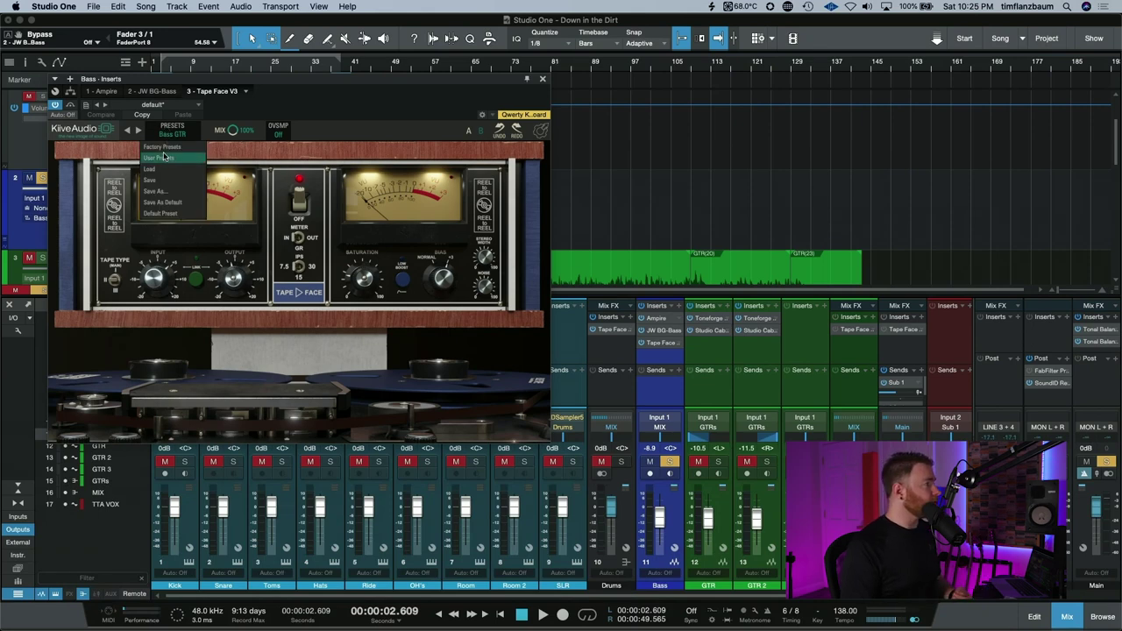
{"action": "mouse_move", "coordinate": [170, 149]}
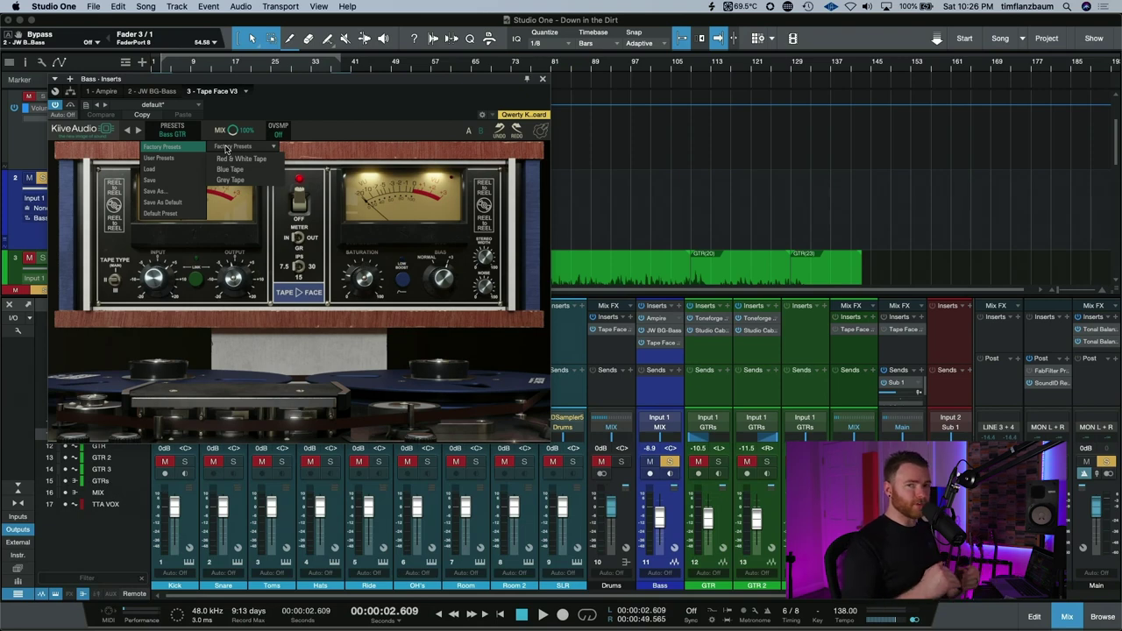
{"action": "mouse_move", "coordinate": [232, 149]}
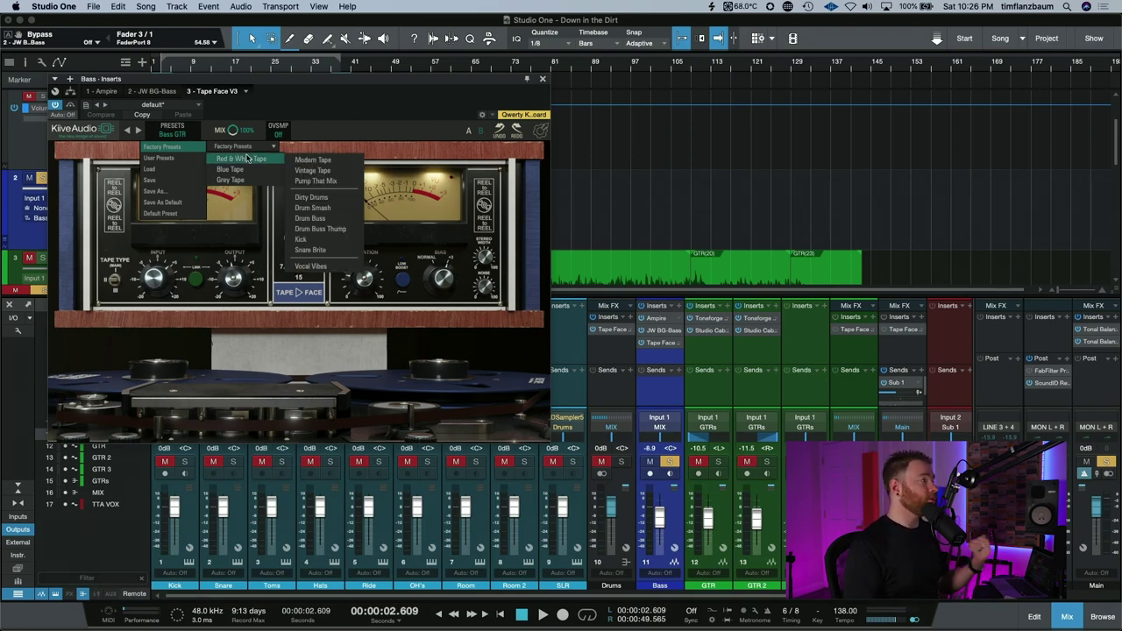
{"action": "mouse_move", "coordinate": [248, 182]}
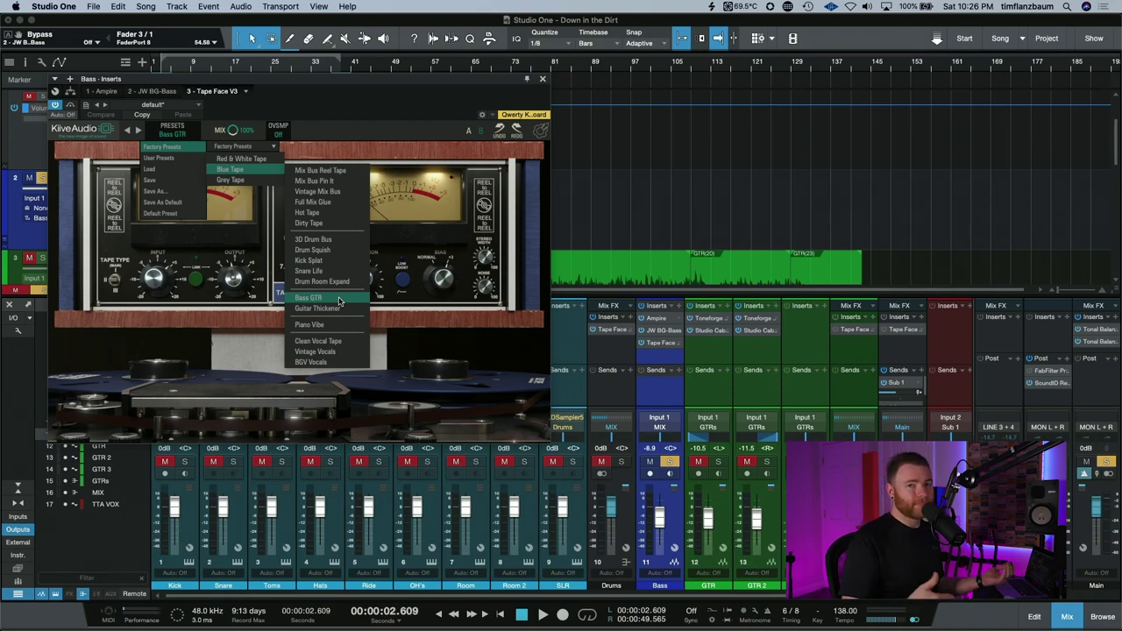
{"action": "left_click", "coordinate": [338, 301]}
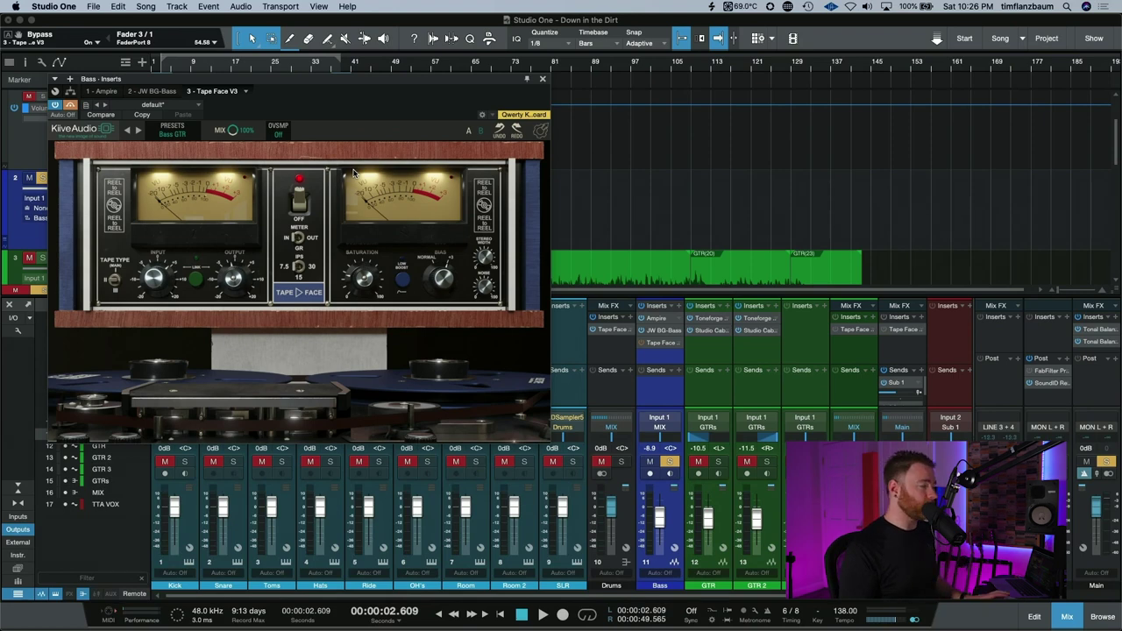
Play the bass, switch its Tape Face V3 bypass off mid-playback, then stop
{"action": "key", "text": "space"}
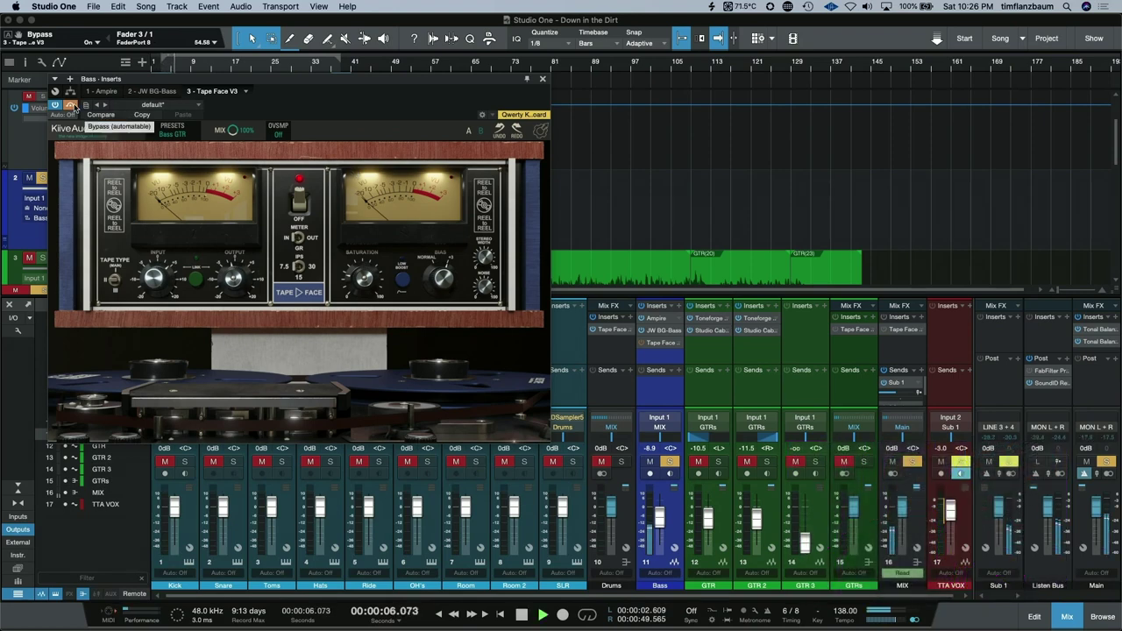
{"action": "left_click", "coordinate": [72, 106]}
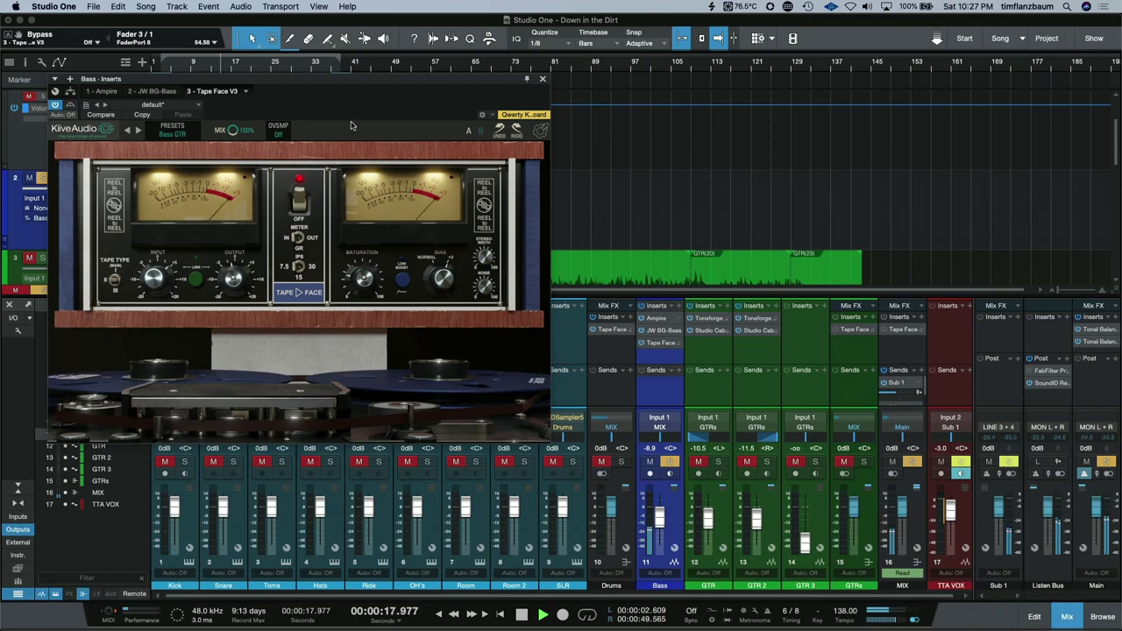
{"action": "key", "text": "space"}
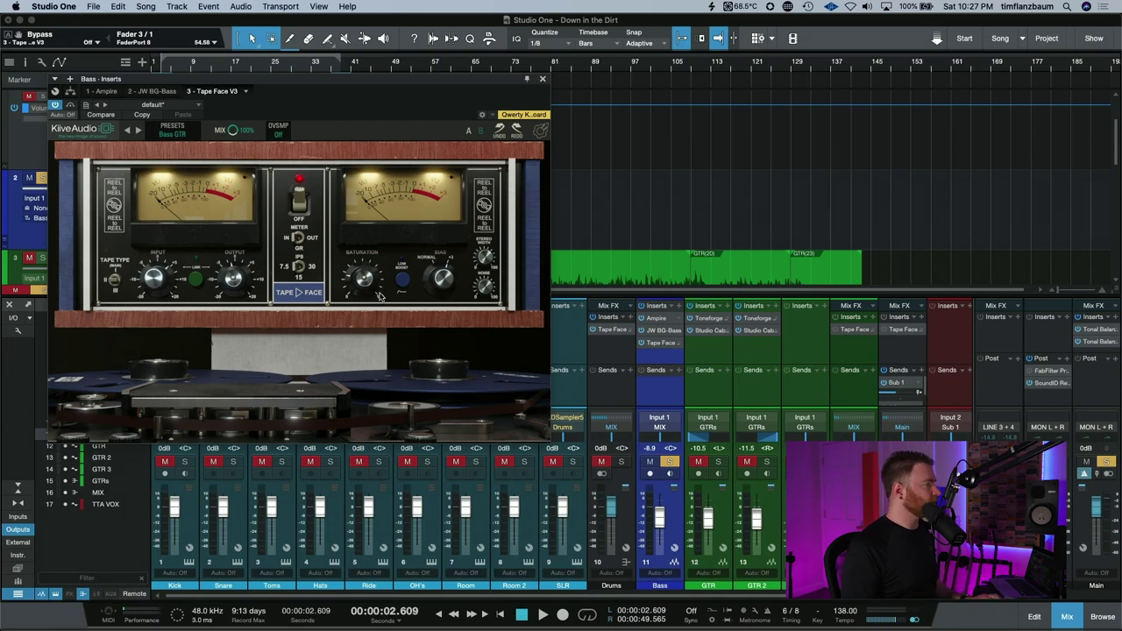
Show the GTRs bus Tape Face, solo GTR and GTR 2, and play the guitars
{"action": "left_click", "coordinate": [860, 359]}
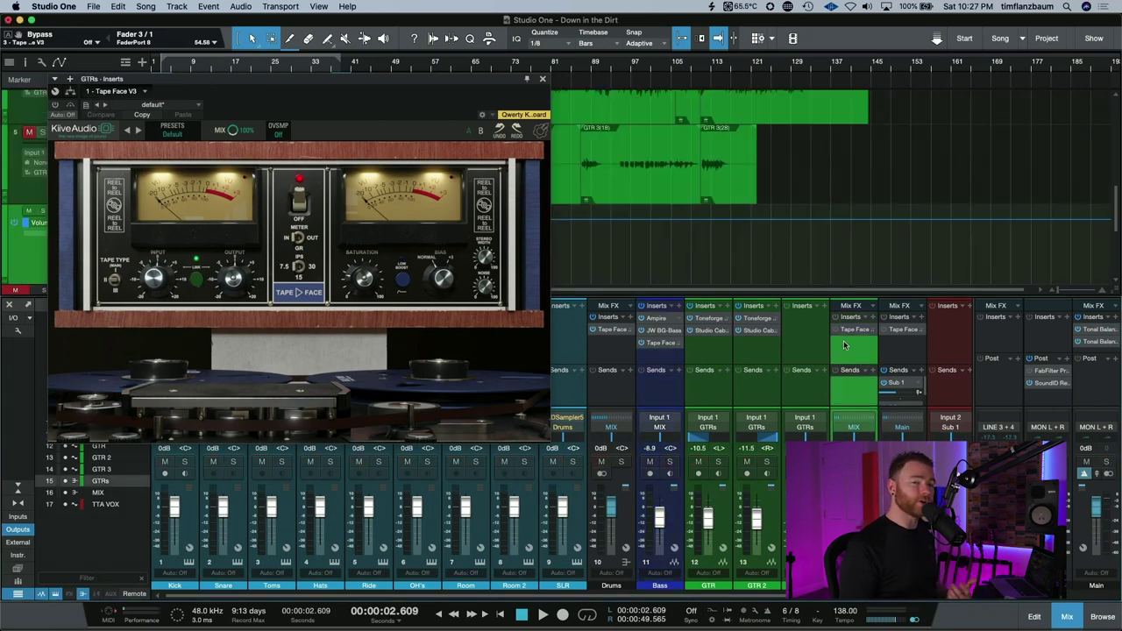
{"action": "key", "text": "s"}
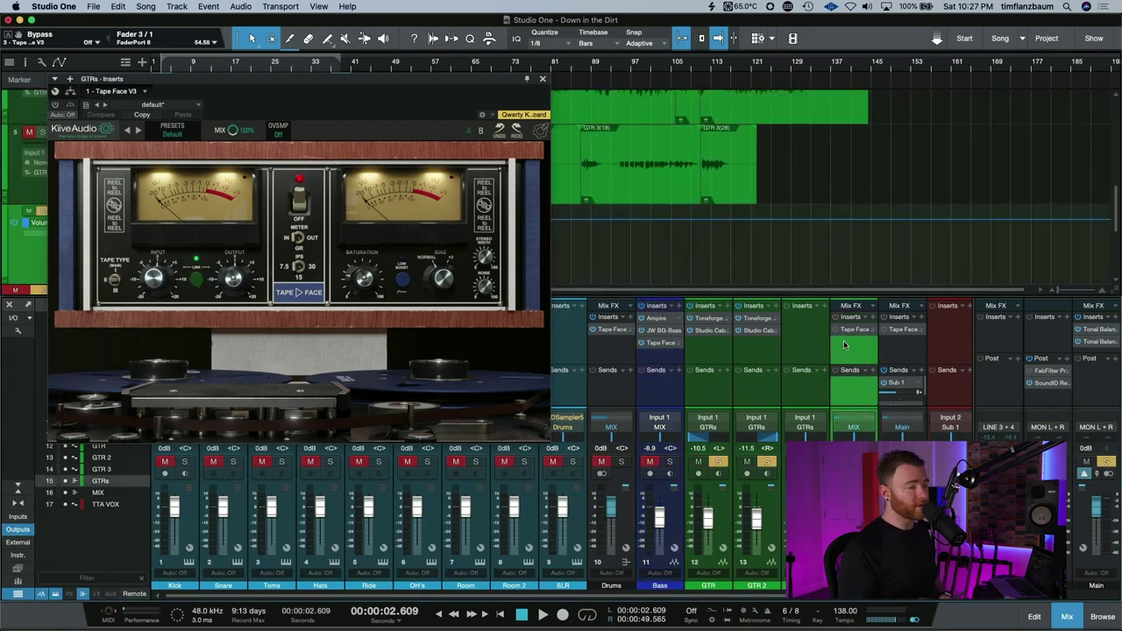
{"action": "key", "text": "space"}
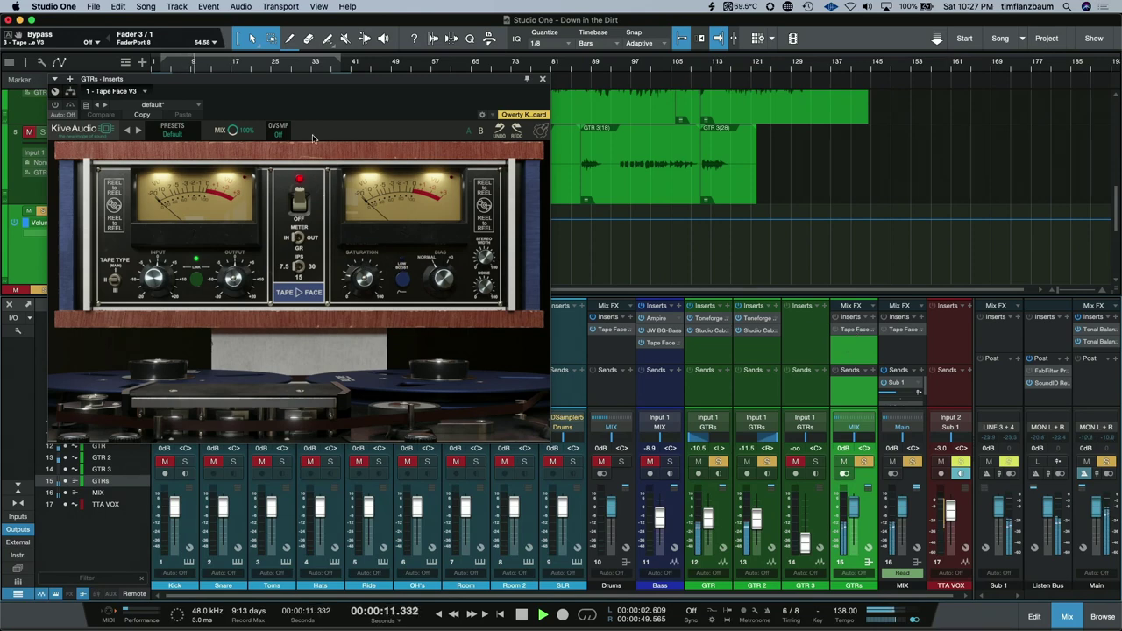
{"action": "key", "text": "space"}
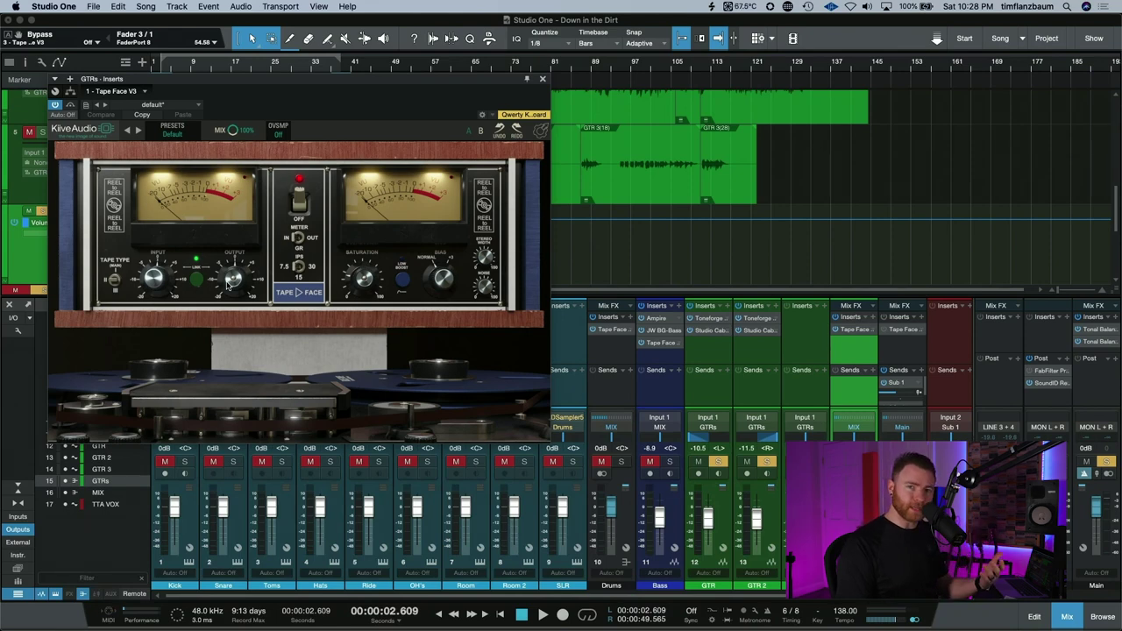
{"action": "key", "text": "space"}
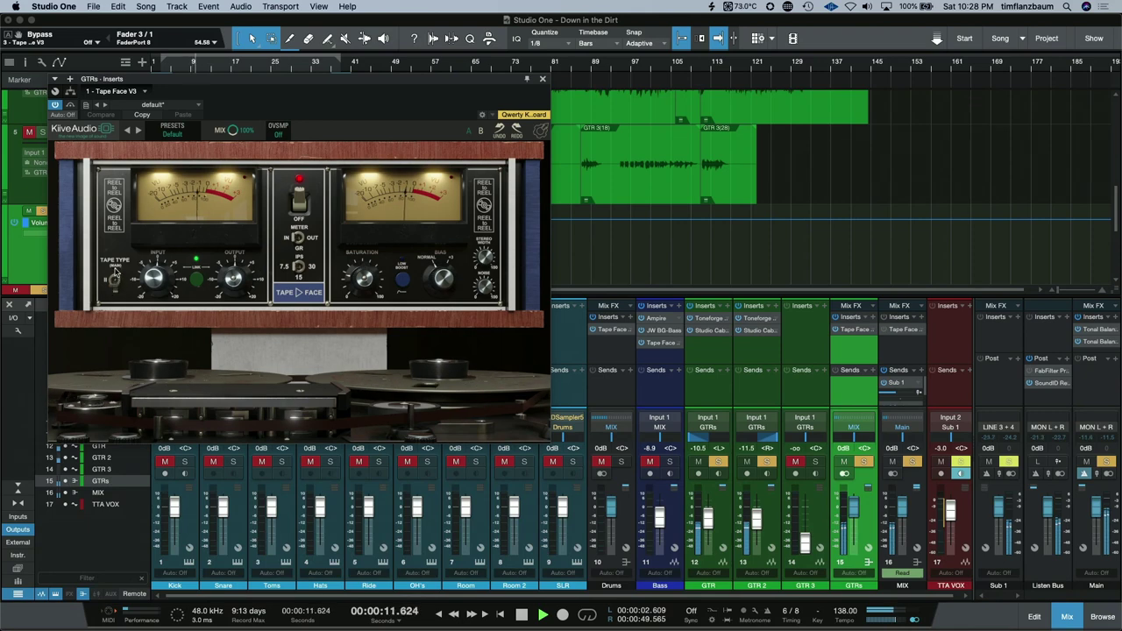
Audition the other Tape Face tape types on the GTRs bus, ending on the original type
{"action": "left_click", "coordinate": [114, 275]}
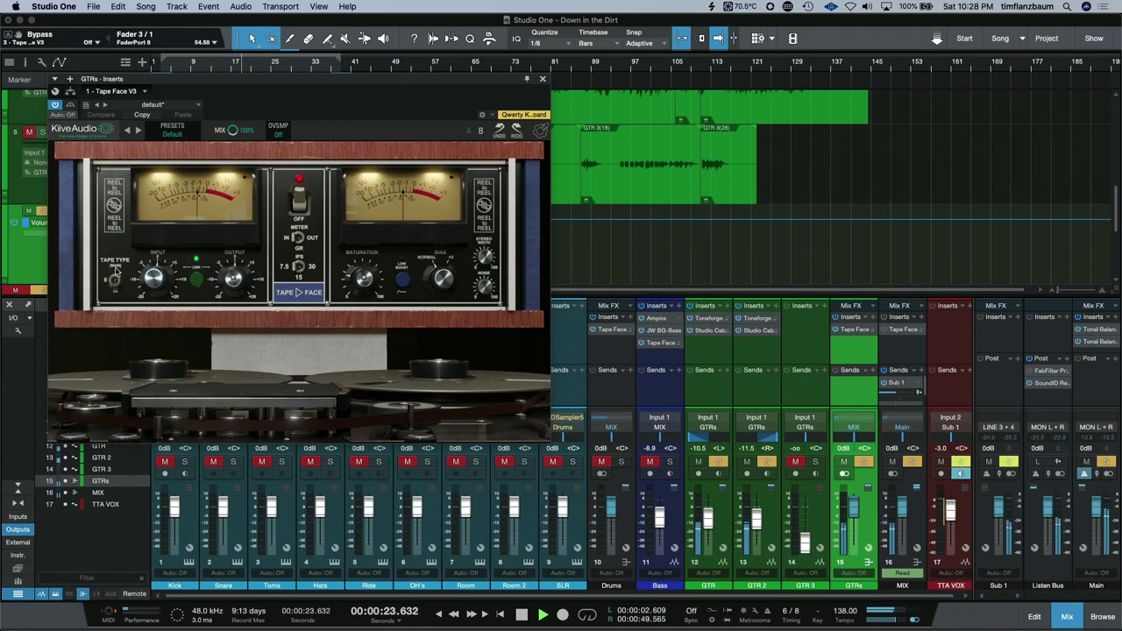
{"action": "left_click", "coordinate": [114, 277]}
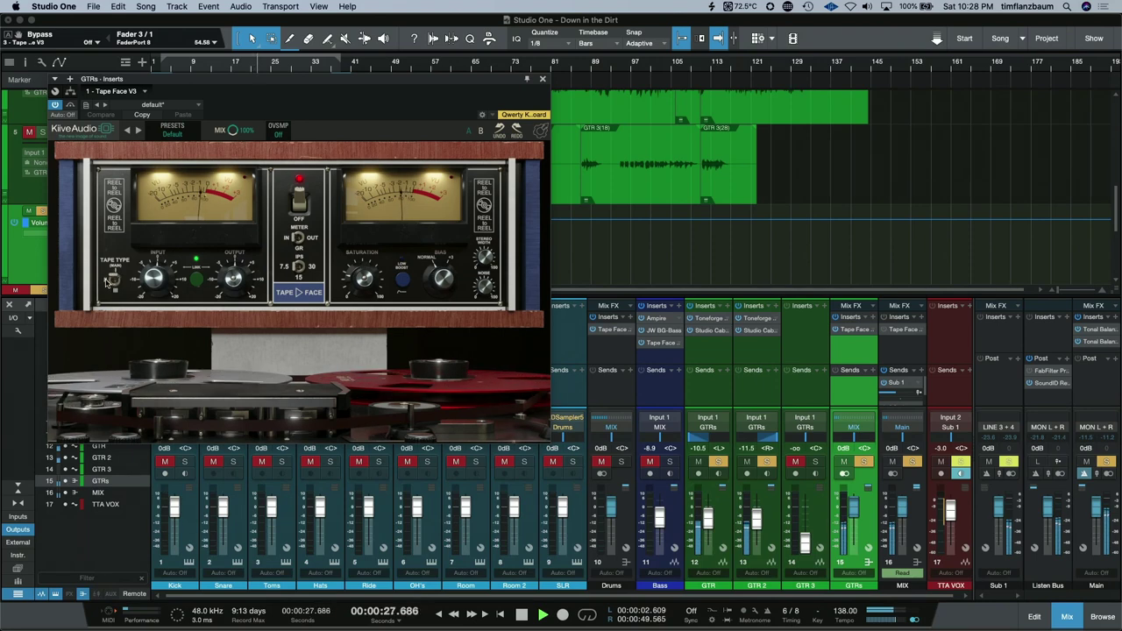
{"action": "left_click", "coordinate": [108, 280]}
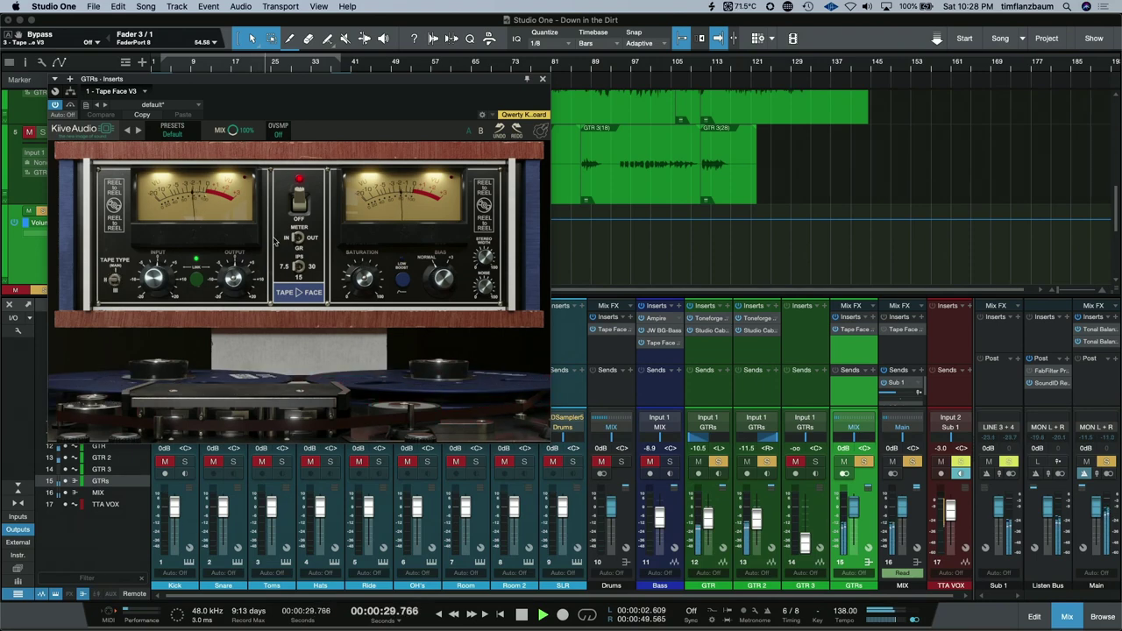
Stop at the song start, try the alternate tape type on the GTRs Tape Face, then restore the original
{"action": "key", "text": "space"}
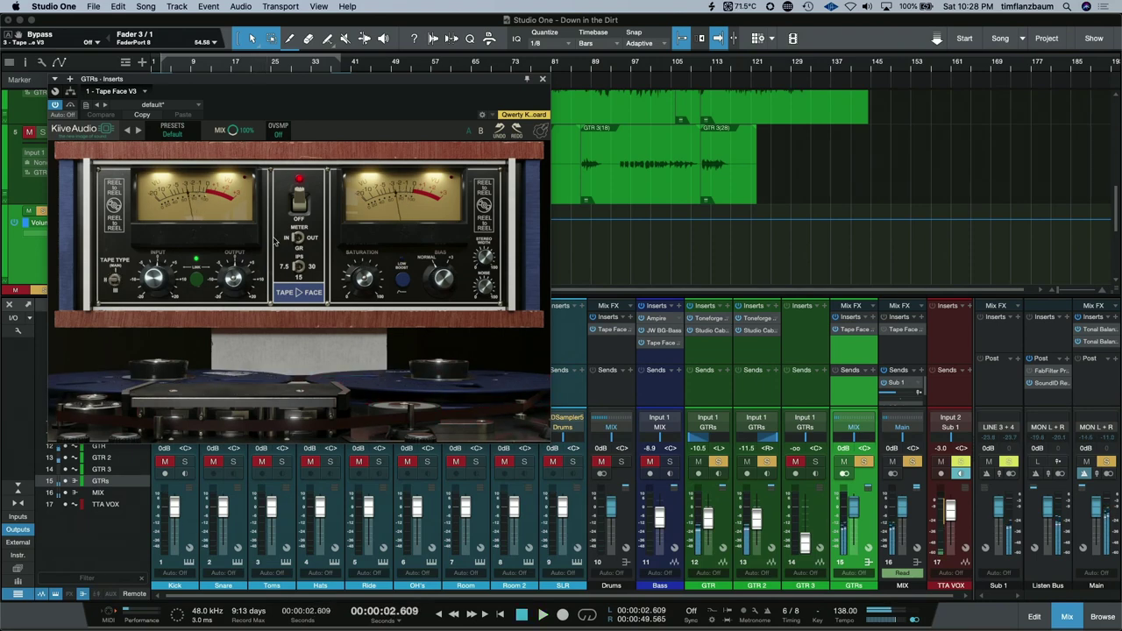
{"action": "left_click", "coordinate": [115, 277]}
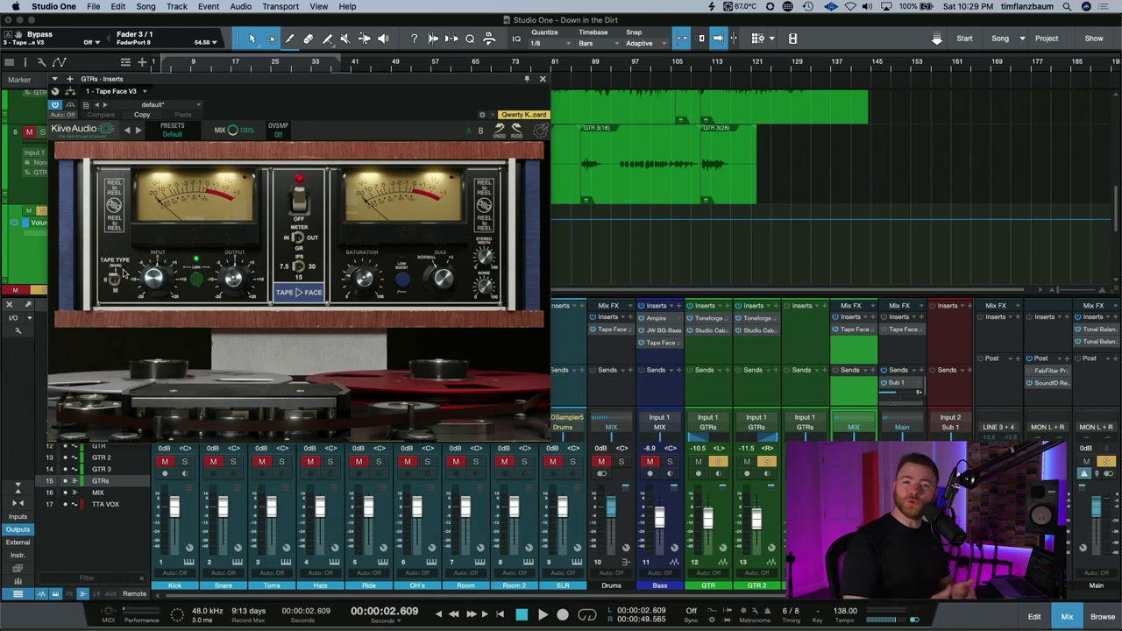
{"action": "left_click", "coordinate": [111, 280]}
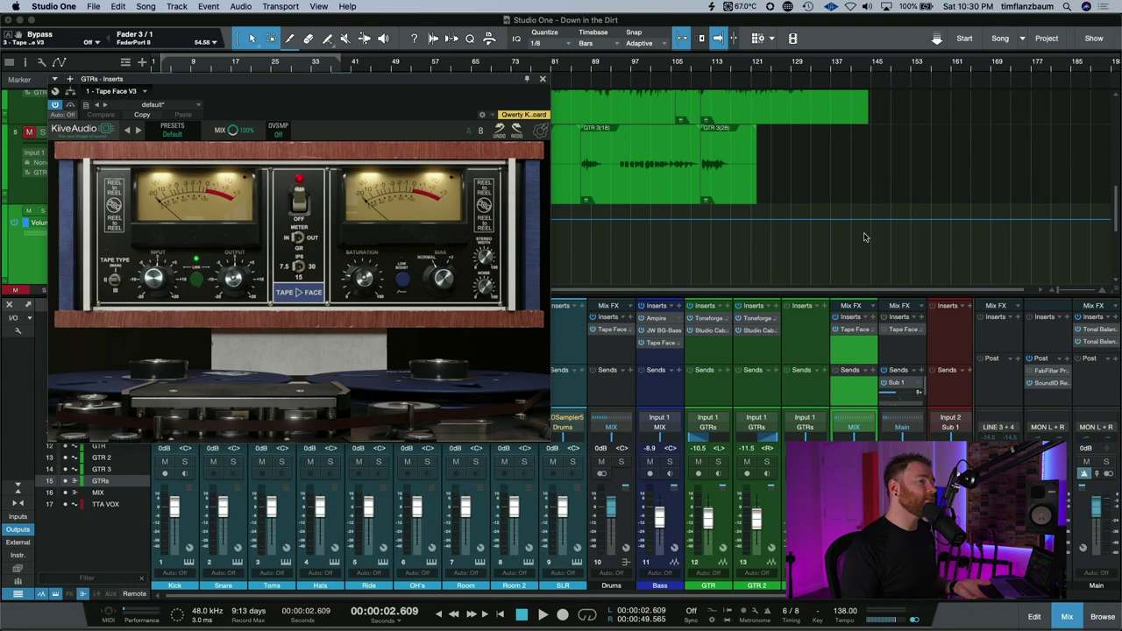
Show the MIX channel's Tape Face V3 editor on its default preset
{"action": "left_click", "coordinate": [901, 361]}
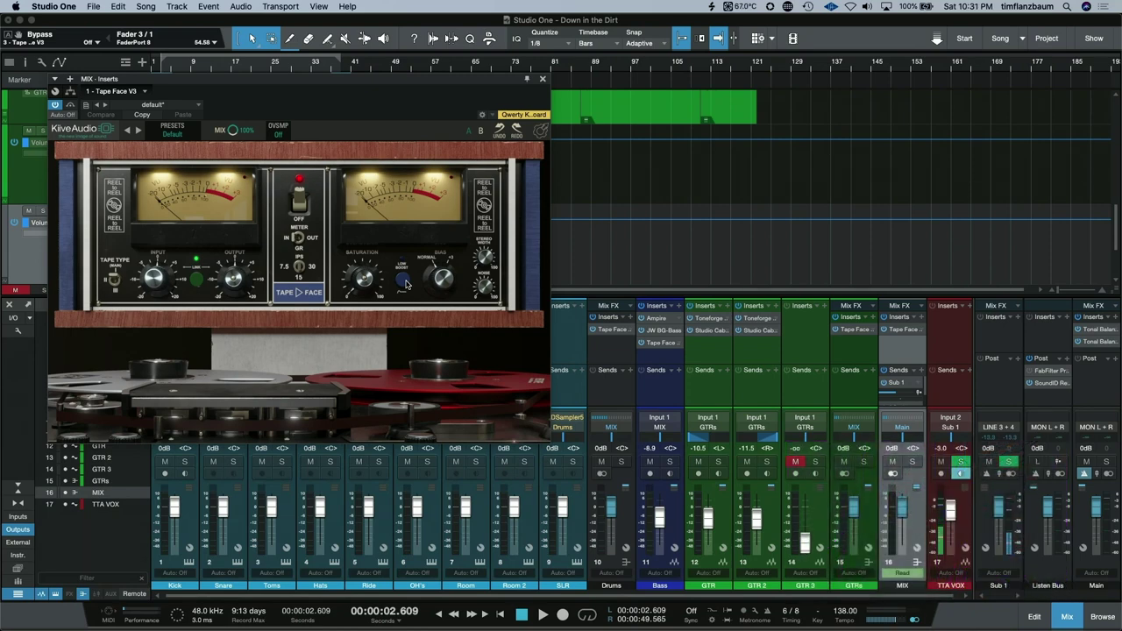
Play the full mix, raise the MIX Tape Face input drive, and toggle the machine off and on
{"action": "key", "text": "space"}
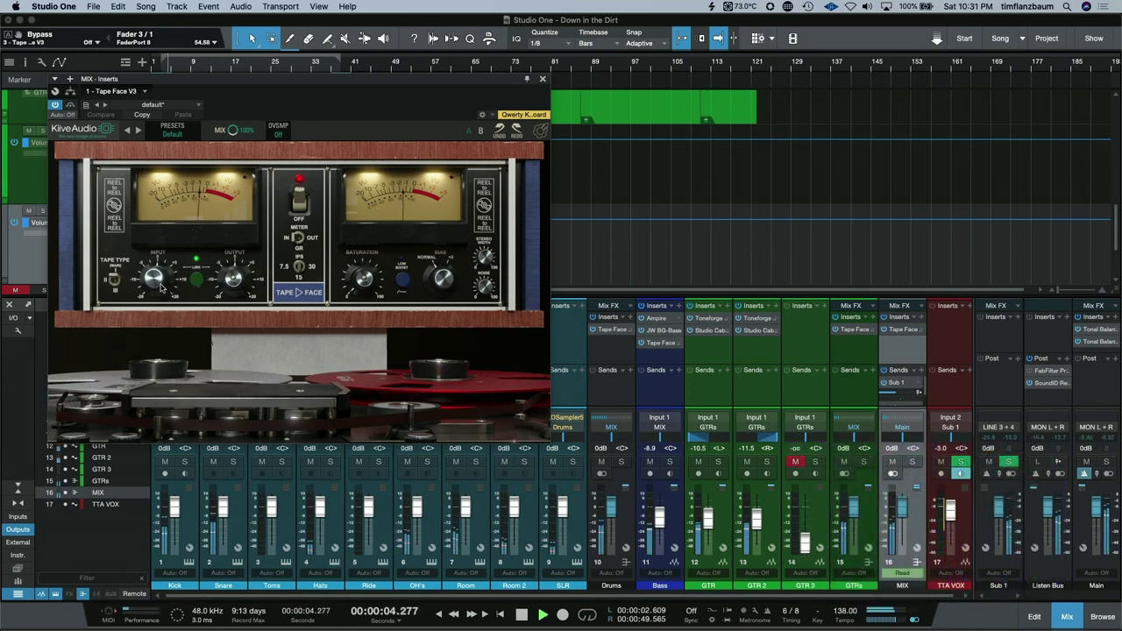
{"action": "mouse_move", "coordinate": [161, 287]}
{"action": "left_mouse_down"}
{"action": "mouse_move", "coordinate": [152, 236]}
{"action": "mouse_move", "coordinate": [151, 277]}
{"action": "left_mouse_up"}
{"action": "left_click", "coordinate": [300, 206]}
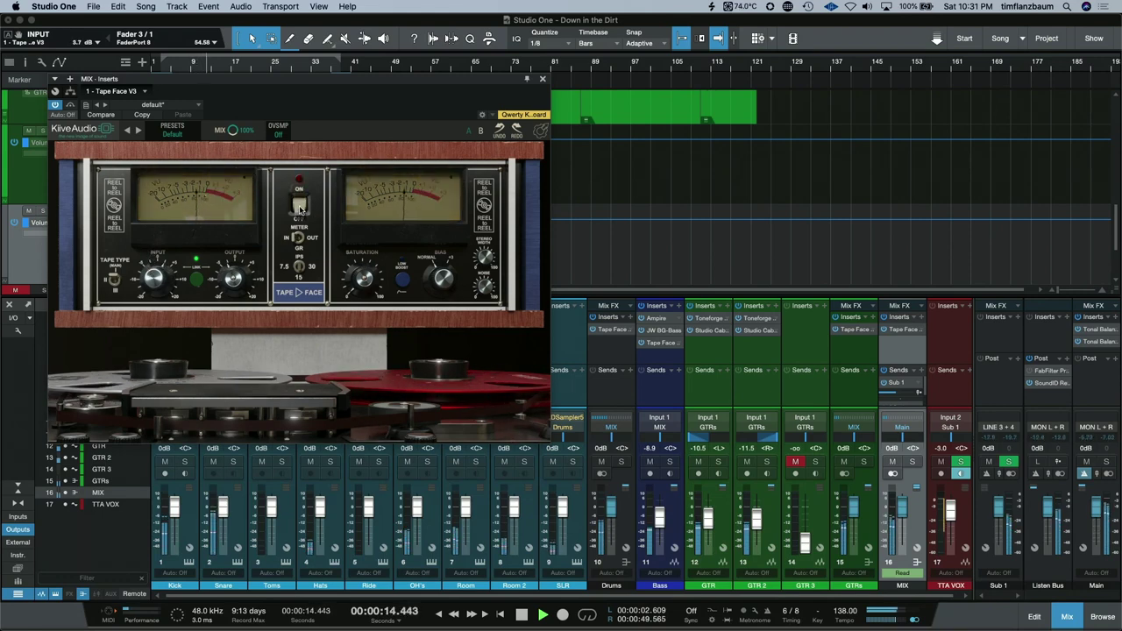
{"action": "left_click", "coordinate": [300, 206]}
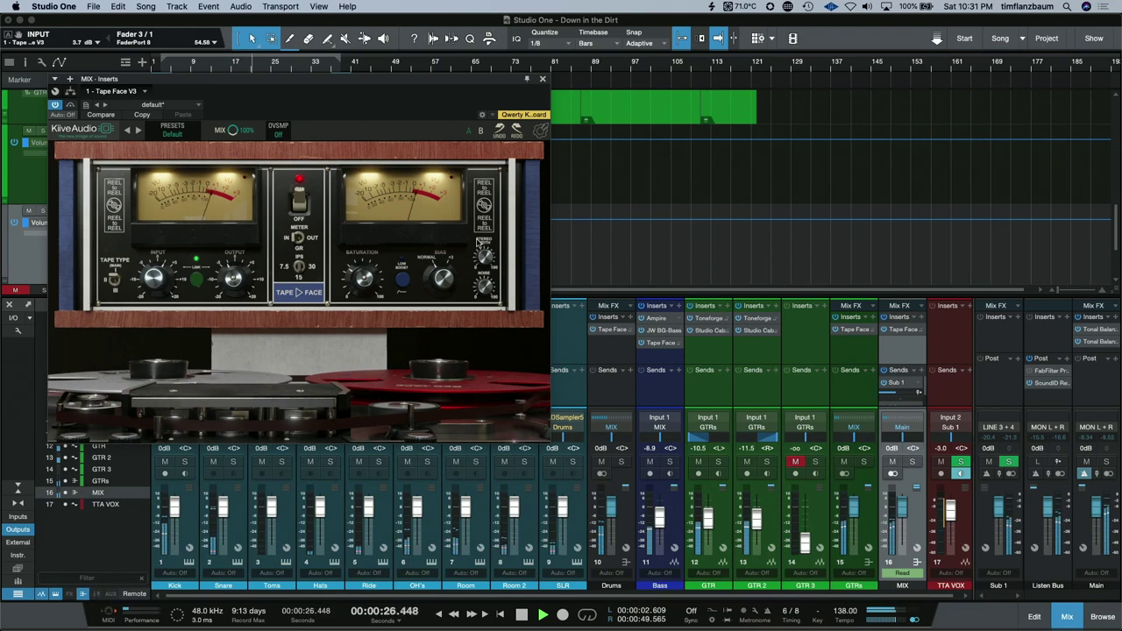
Compare the mix with Tape Face bypassed three times, leaving it active
{"action": "left_click", "coordinate": [70, 106]}
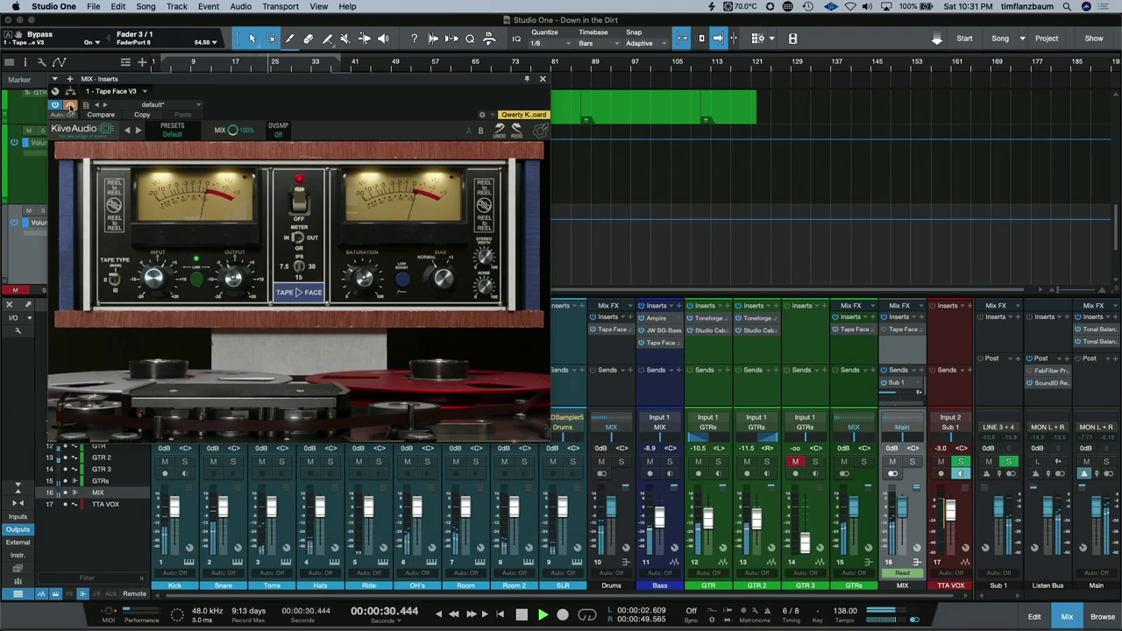
{"action": "left_click", "coordinate": [70, 106]}
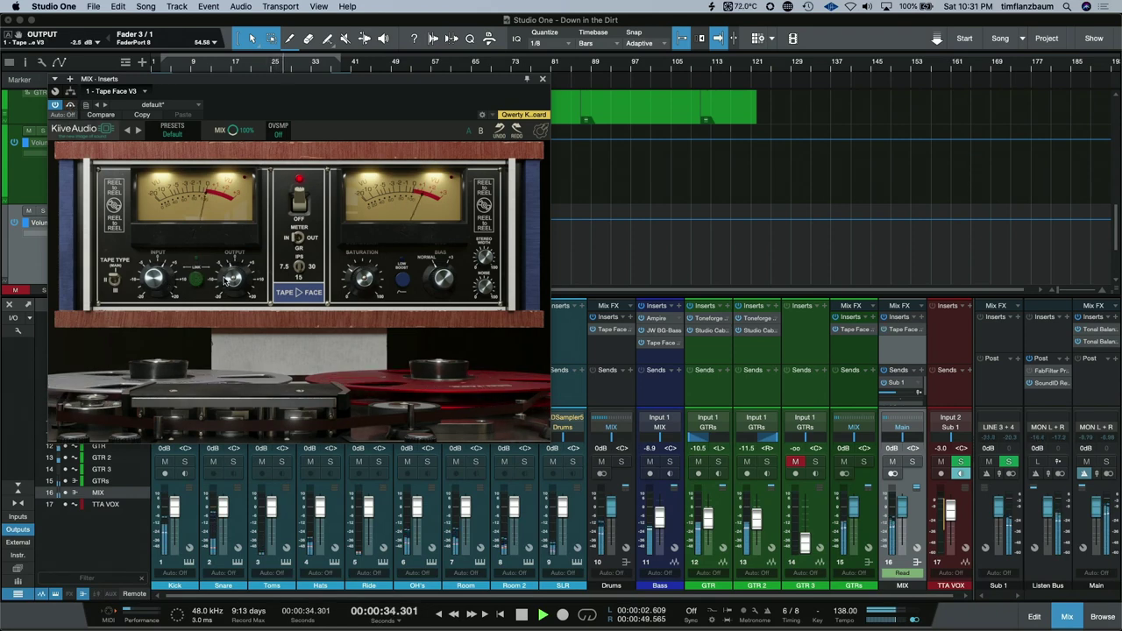
{"action": "left_click", "coordinate": [70, 105]}
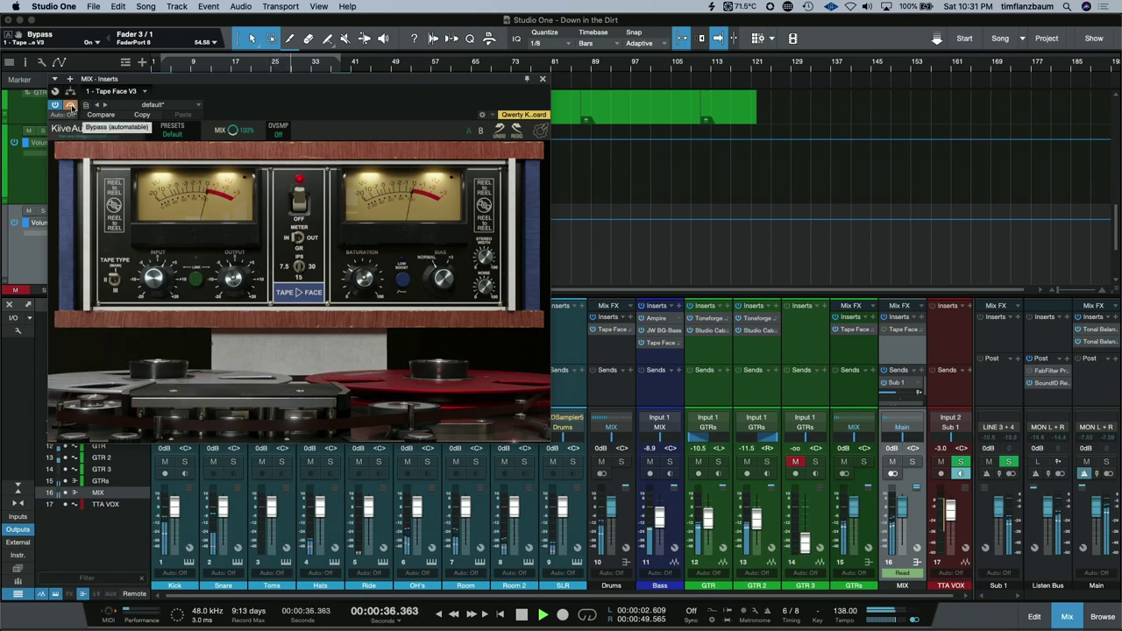
{"action": "left_click", "coordinate": [72, 105]}
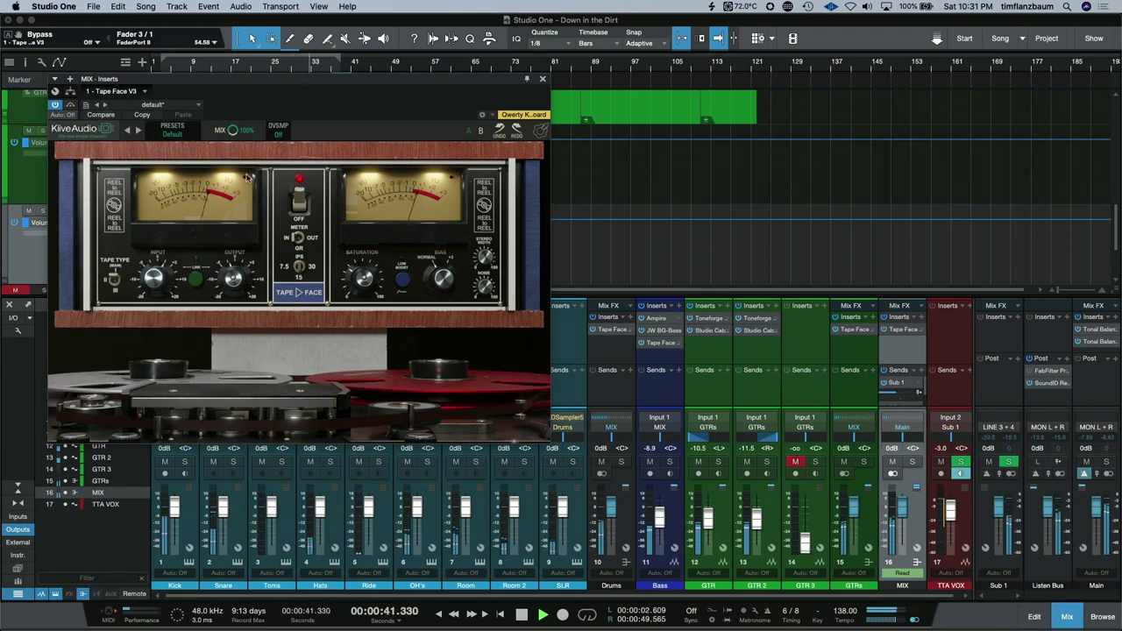
{"action": "left_click", "coordinate": [69, 106]}
{"action": "left_click", "coordinate": [69, 106]}
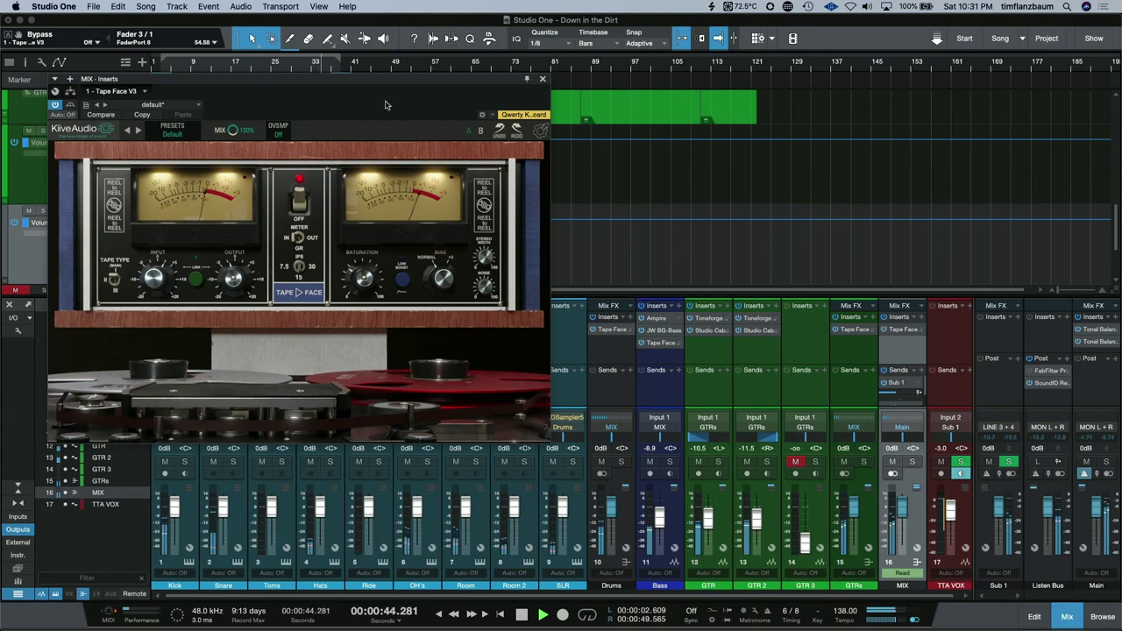
Stop playback, returning to 00:00:02.609
{"action": "key", "text": "space"}
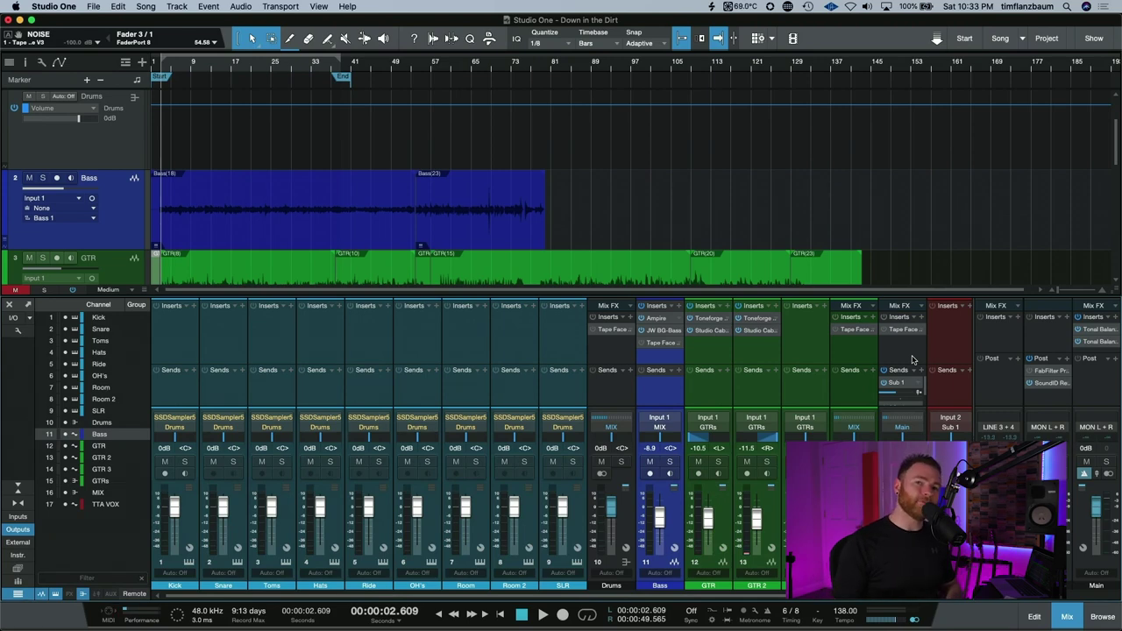
{"action": "key", "text": "space"}
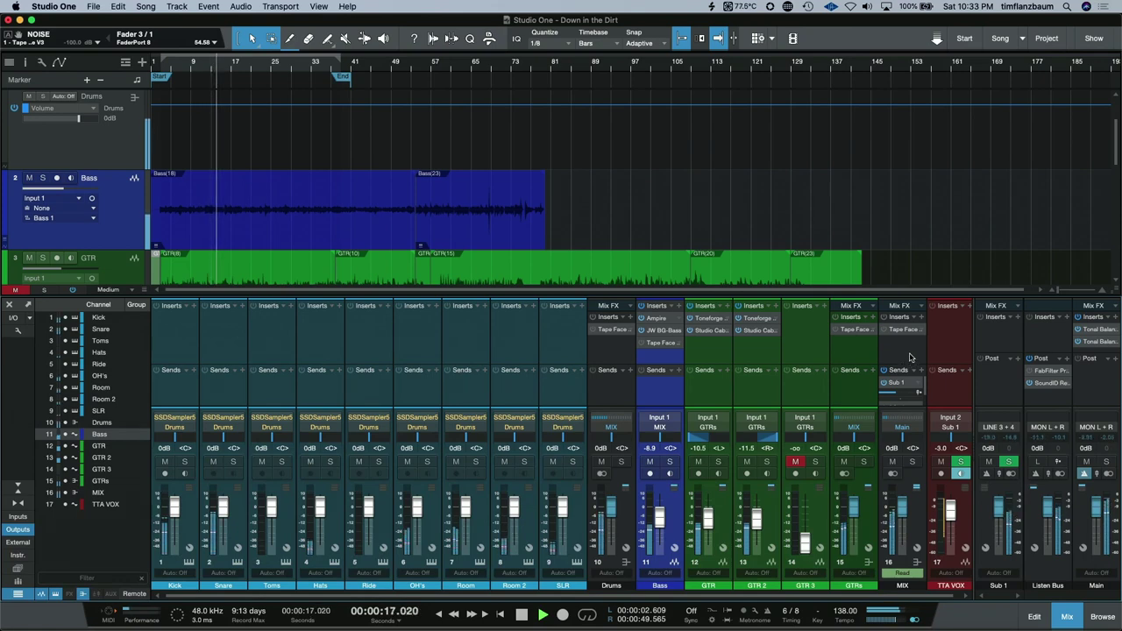
{"action": "key", "text": "space"}
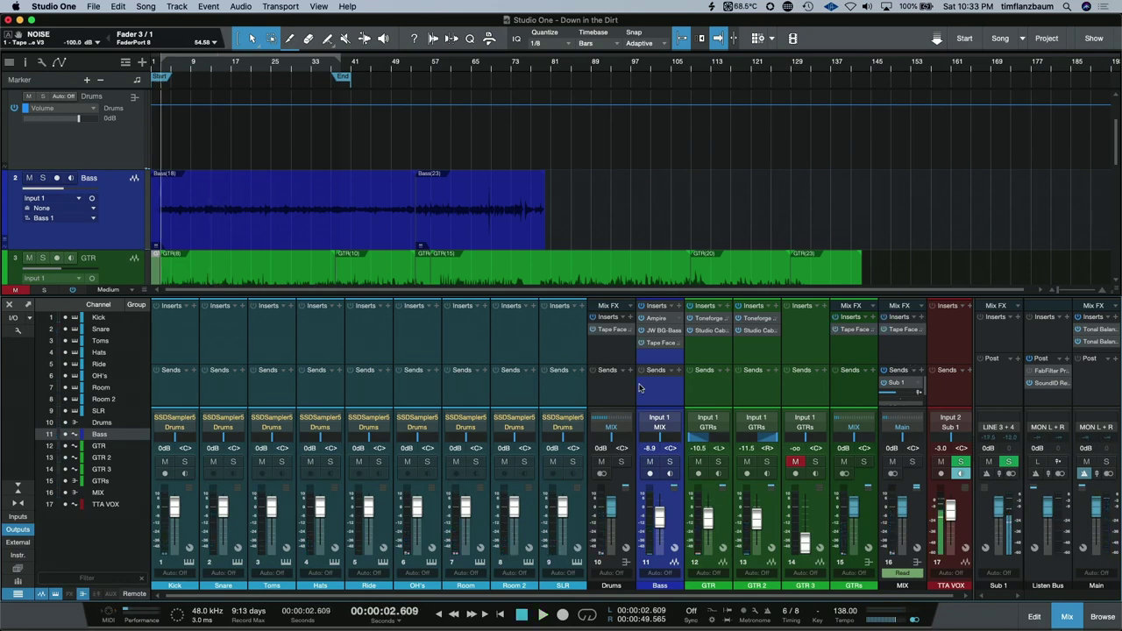
{"action": "key", "text": "space"}
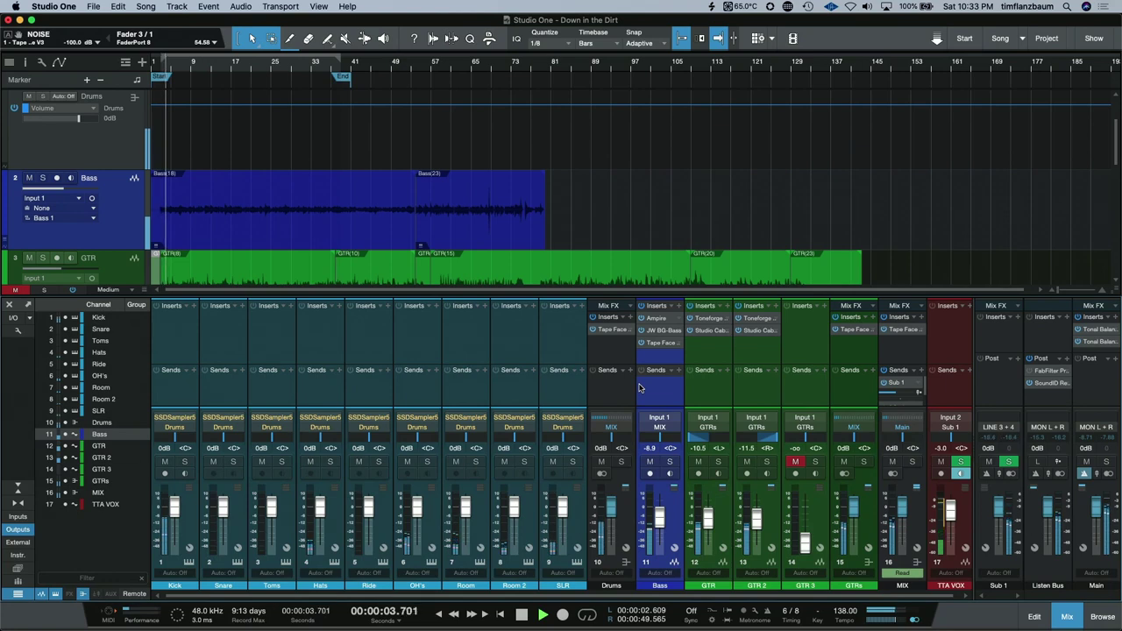